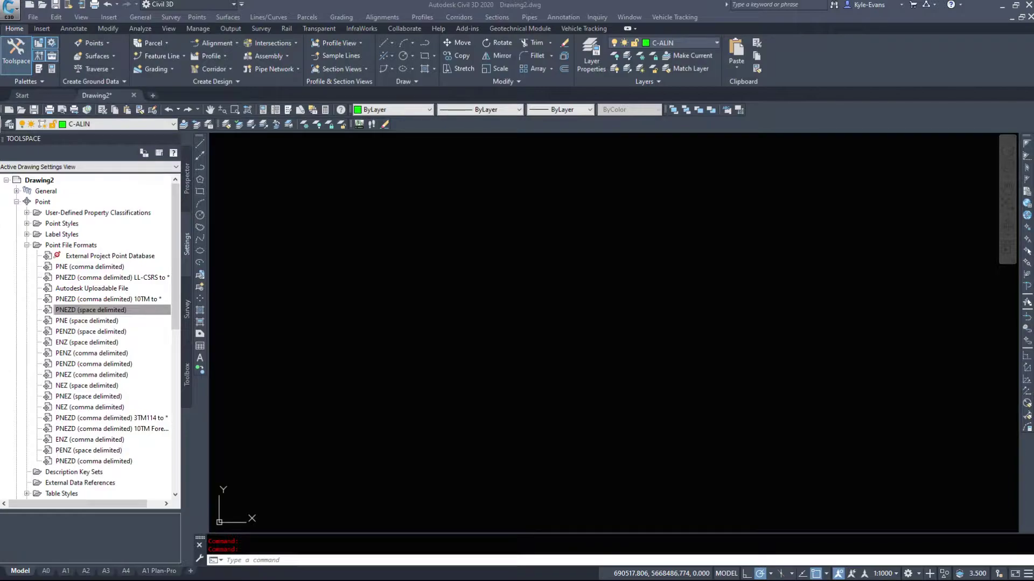
Switch from Prospector point groups back to Settings and re-expand Point File Formats
click(190, 173)
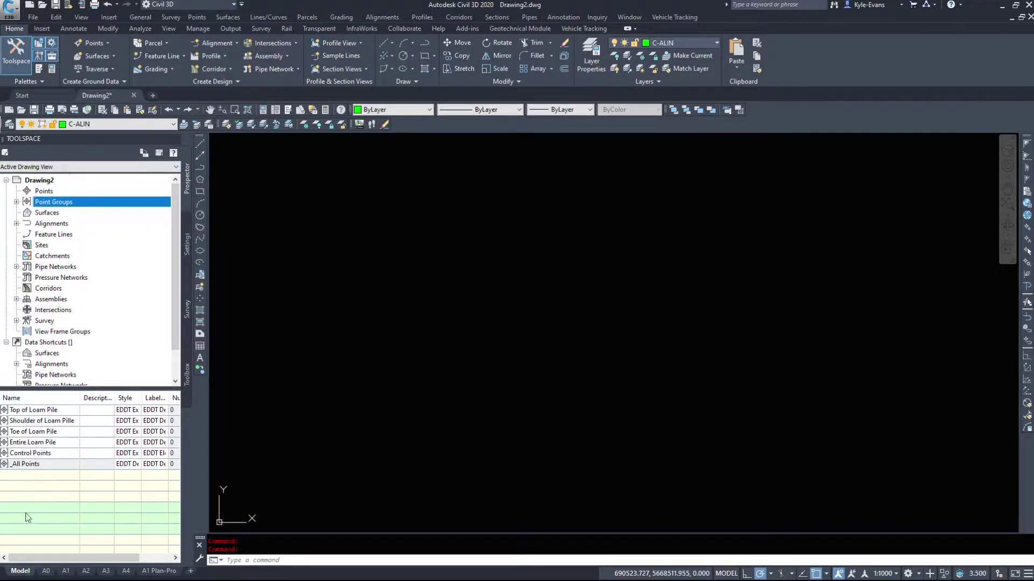
click(188, 244)
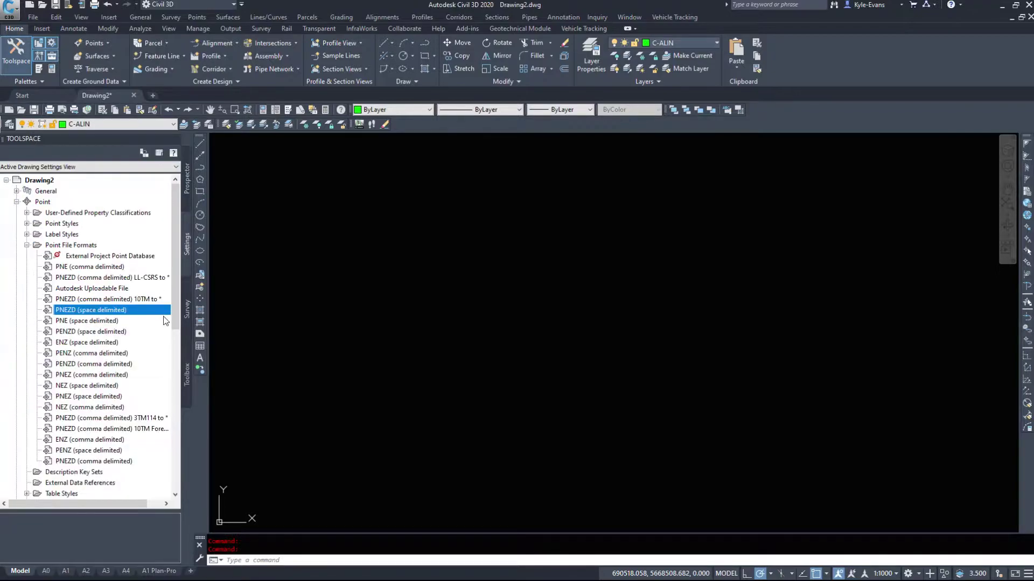
click(27, 245)
click(17, 202)
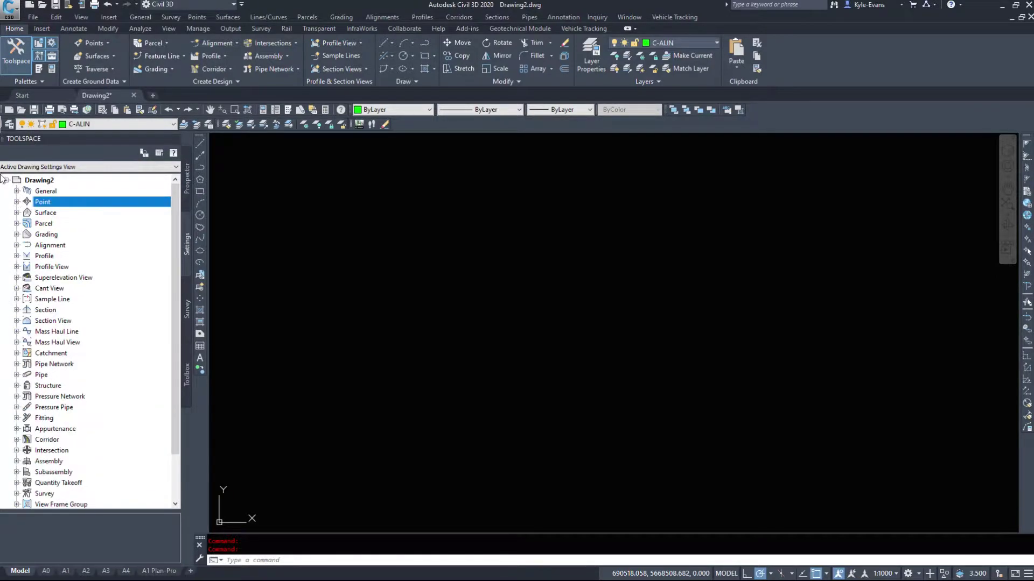
click(17, 202)
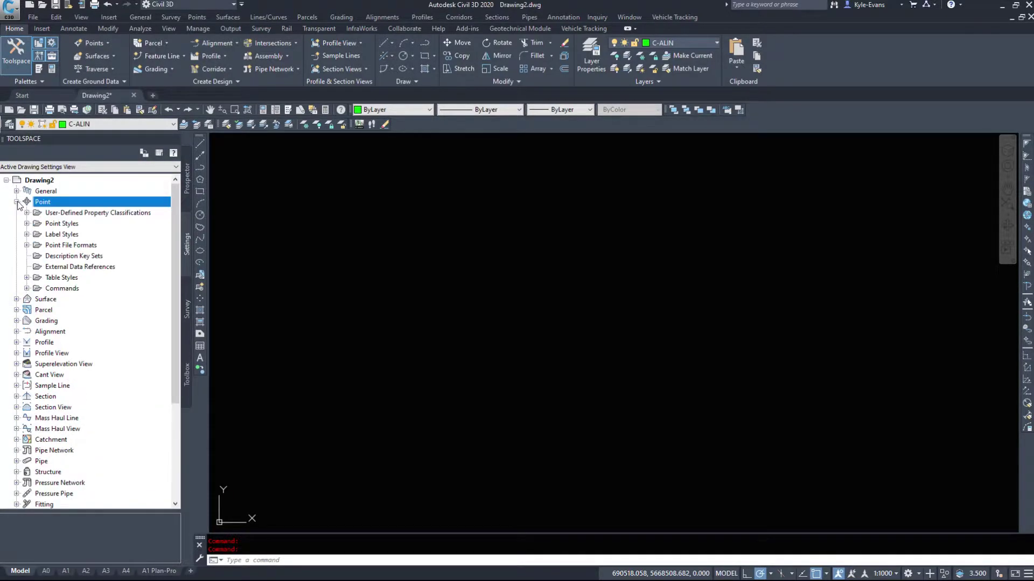
click(26, 245)
Browse the formats, selecting PNE (comma delimited) and PNEZD (comma delimited) LL-CSRS to *
scroll(125, 321, down, 1)
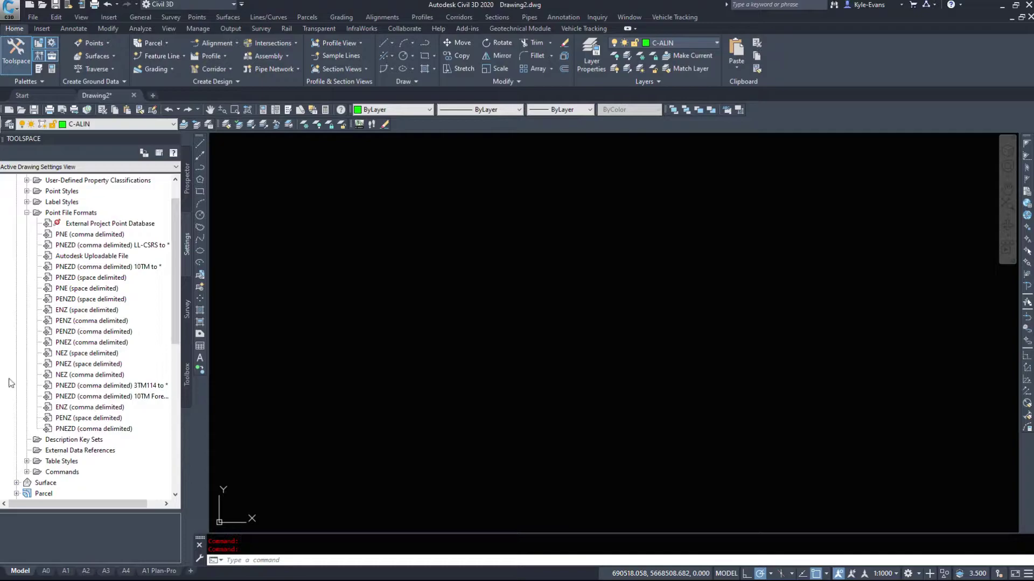
mouse_move(100, 408)
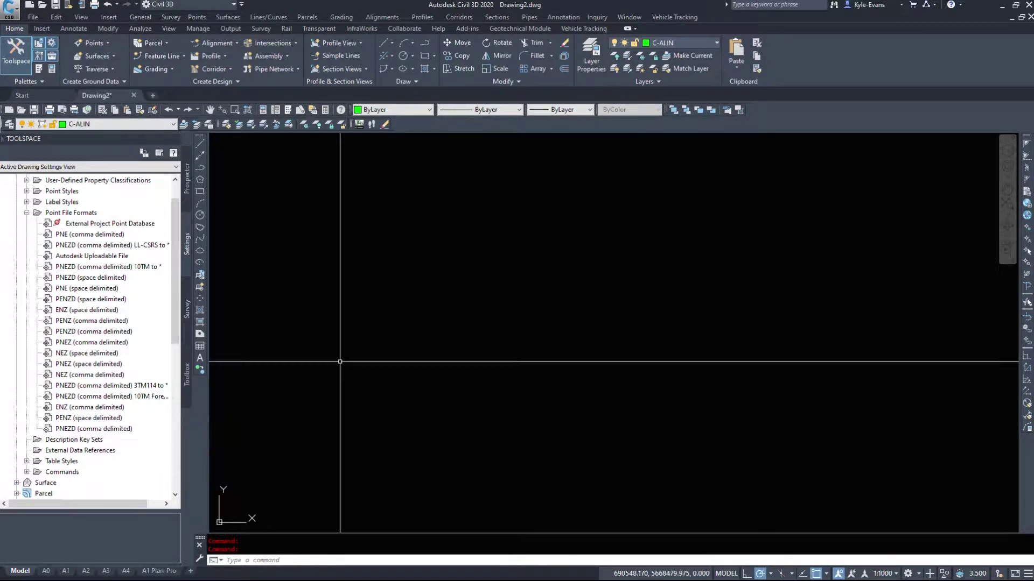
mouse_move(113, 326)
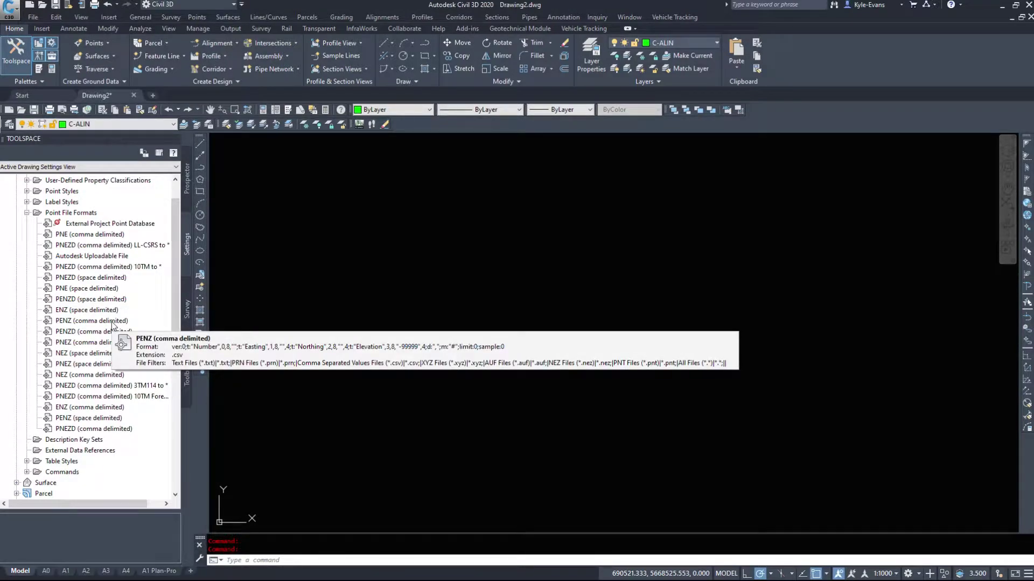
click(67, 235)
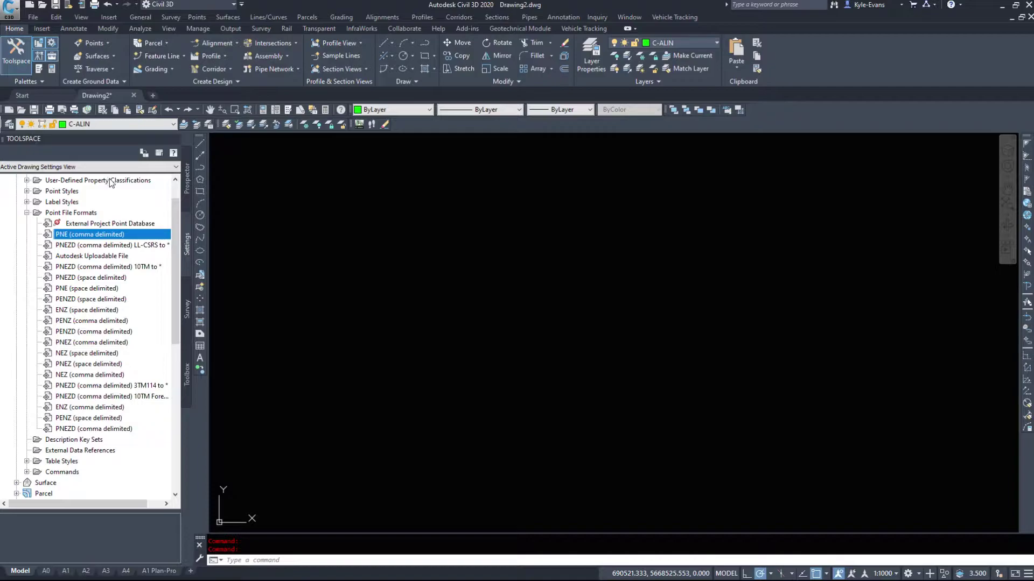
mouse_move(111, 183)
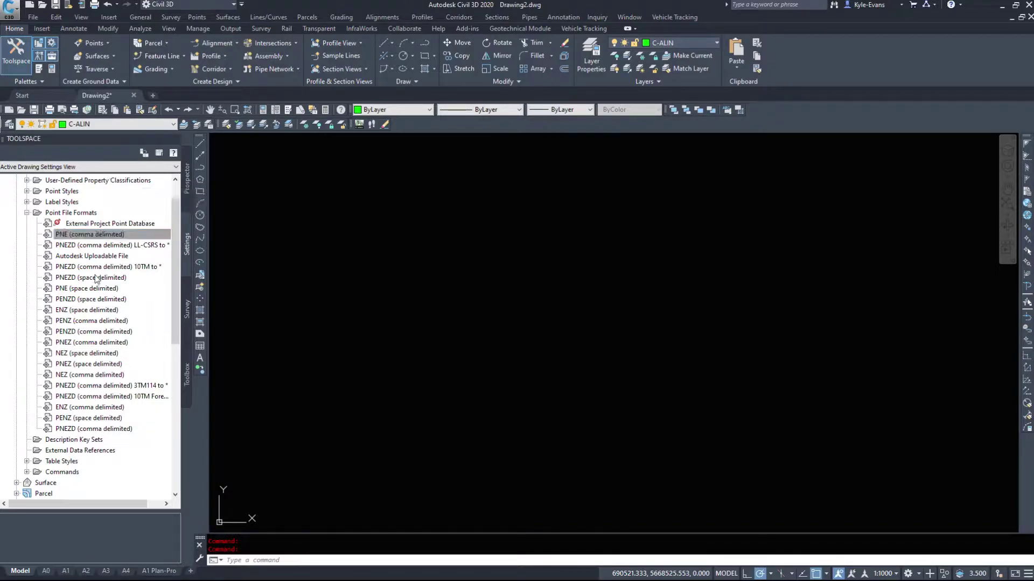
click(70, 247)
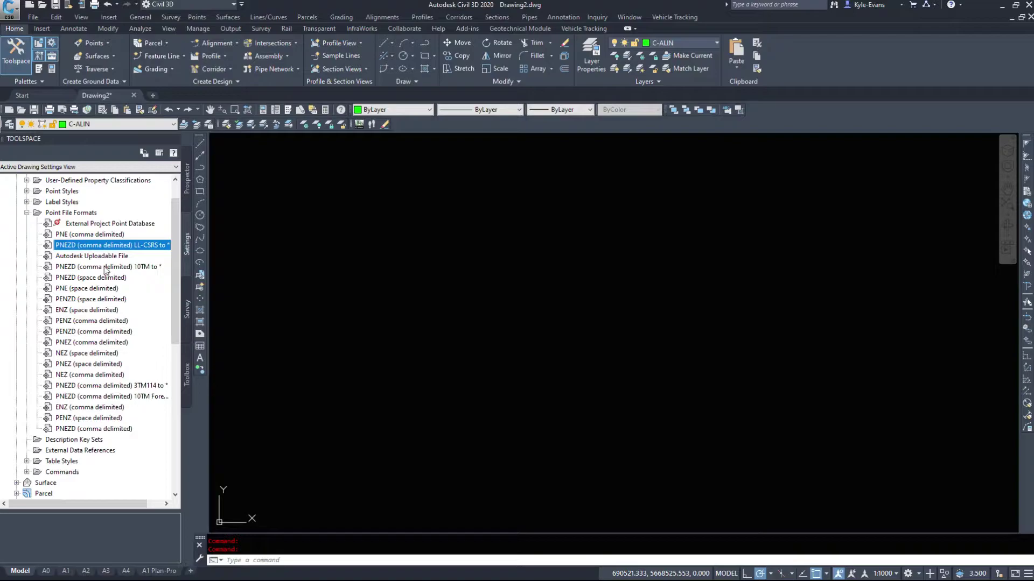
mouse_move(93, 272)
mouse_move(134, 355)
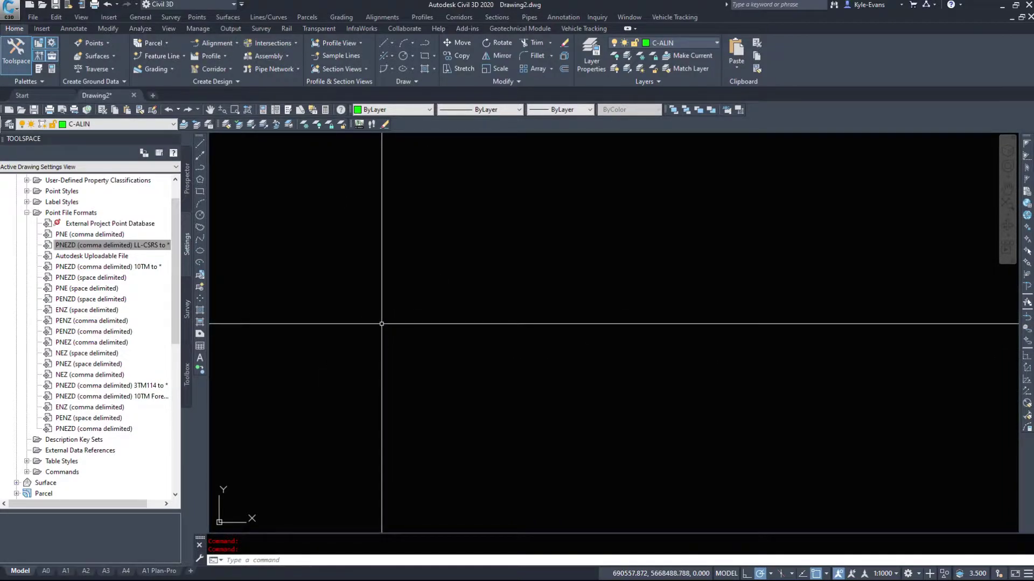
Review the six point groups in Prospector, then return to the Point File Formats settings
click(188, 182)
click(16, 202)
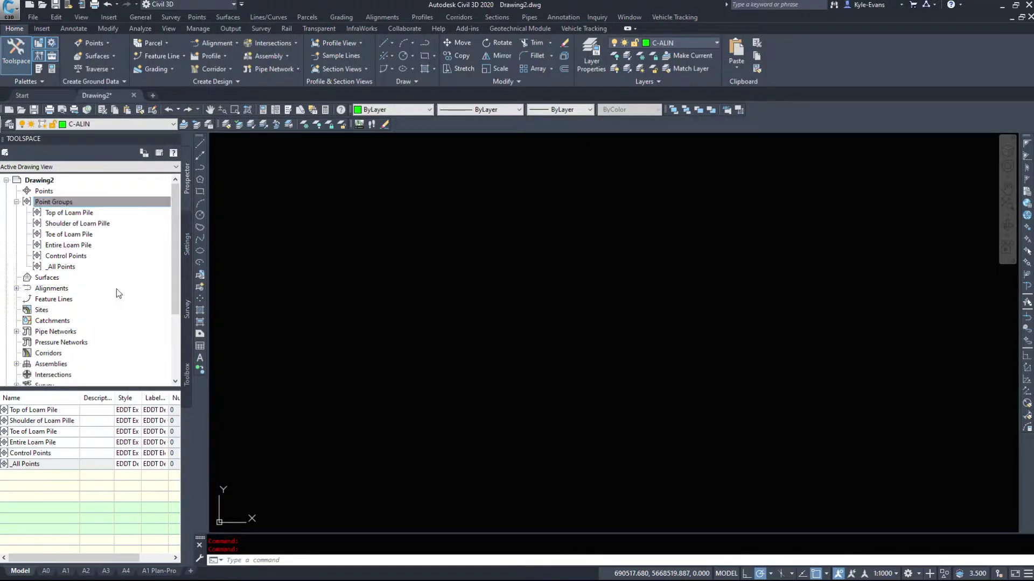
click(16, 202)
click(188, 233)
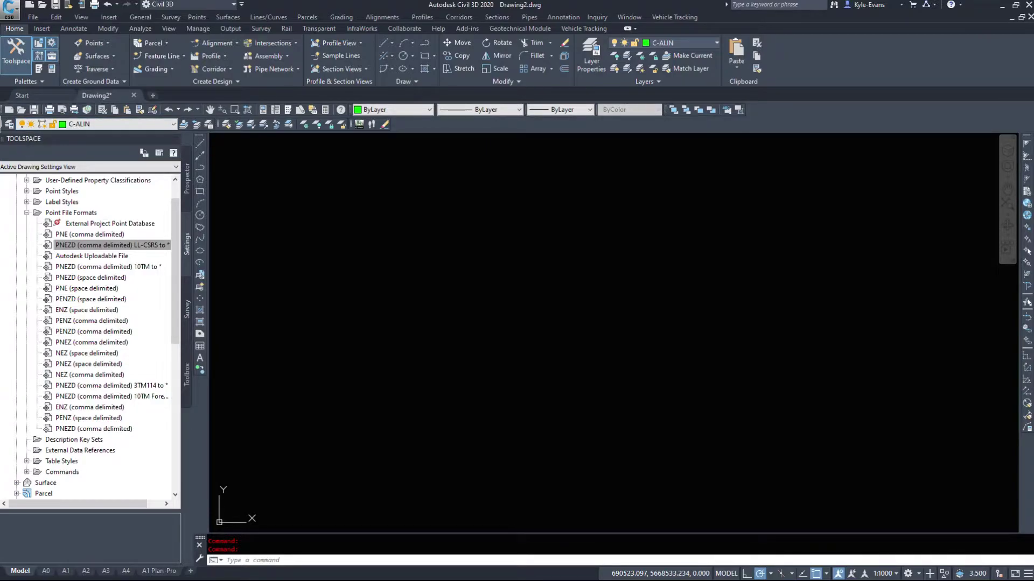
Bring M_topopoints forward, reposition its window and select the first point record to inspect its fields
key(alt+Tab)
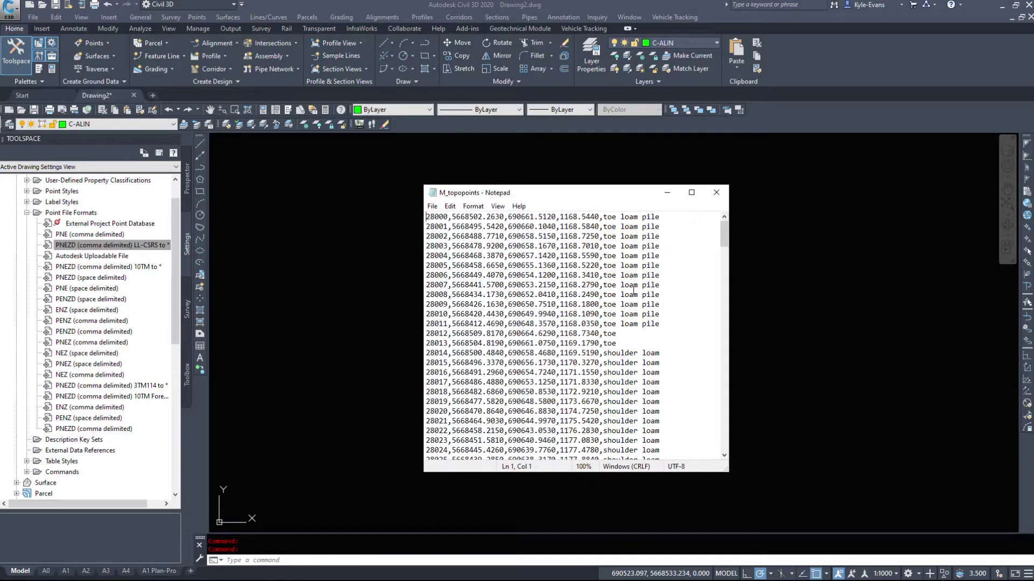
scroll(604, 266, down, 10)
scroll(587, 355, up, 16)
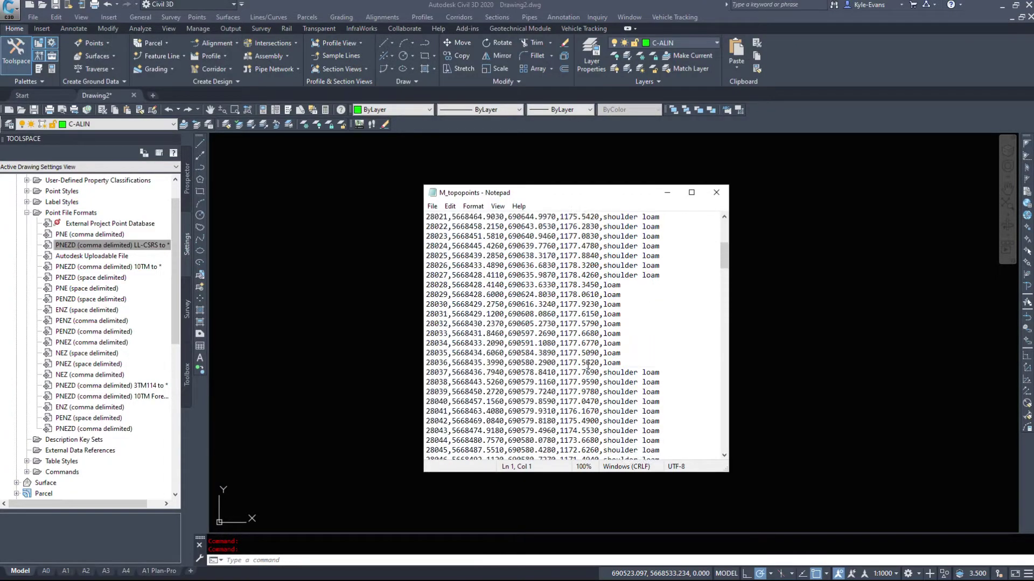
drag(488, 195, 548, 161)
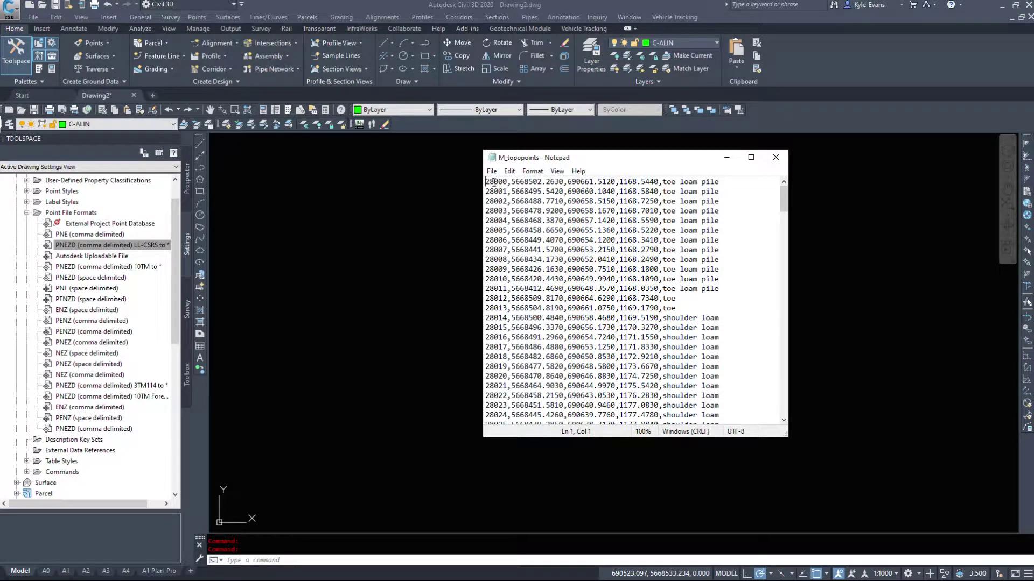
drag(486, 181, 747, 180)
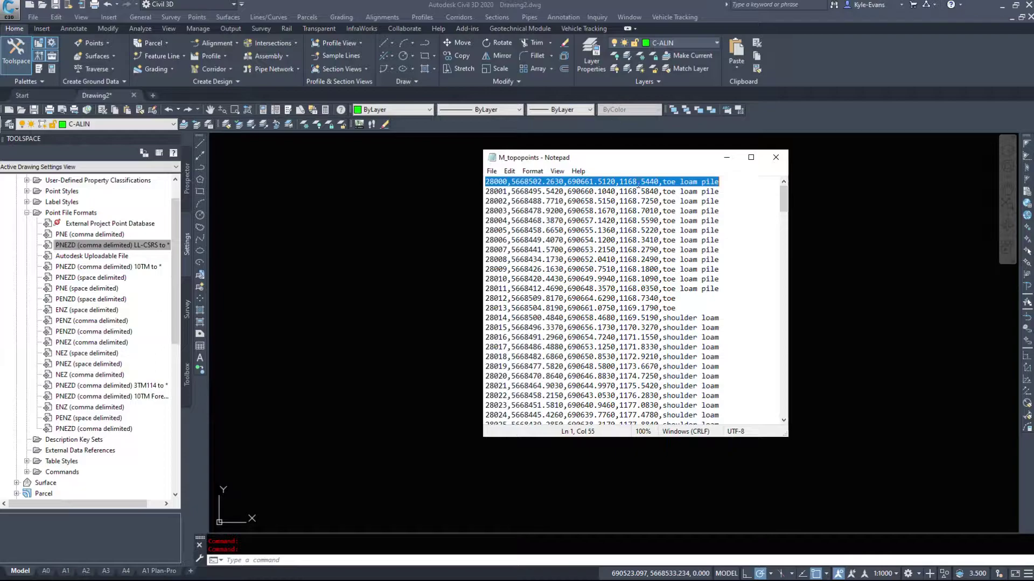
click(628, 279)
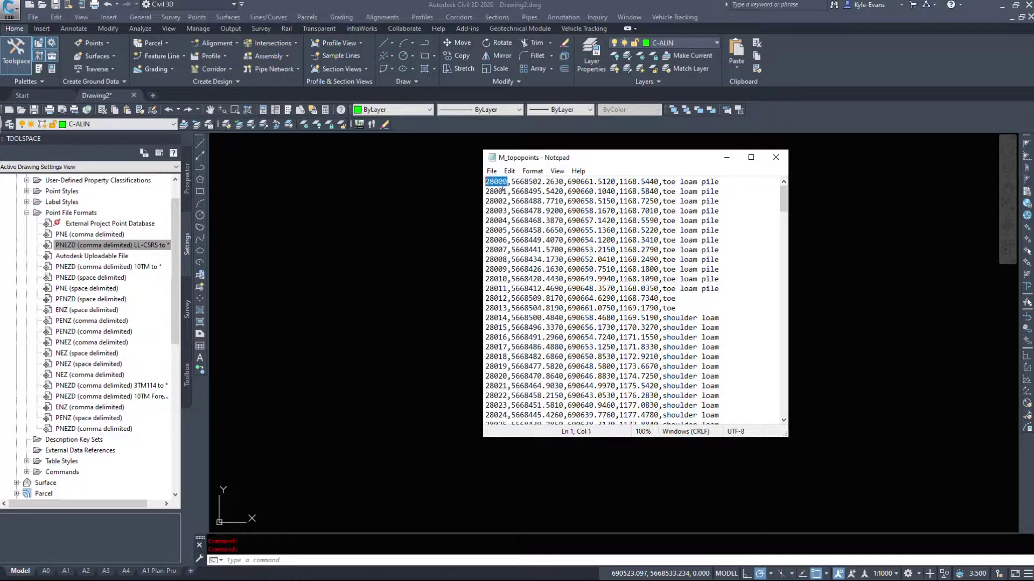
drag(508, 191, 484, 182)
click(489, 182)
drag(485, 182, 504, 232)
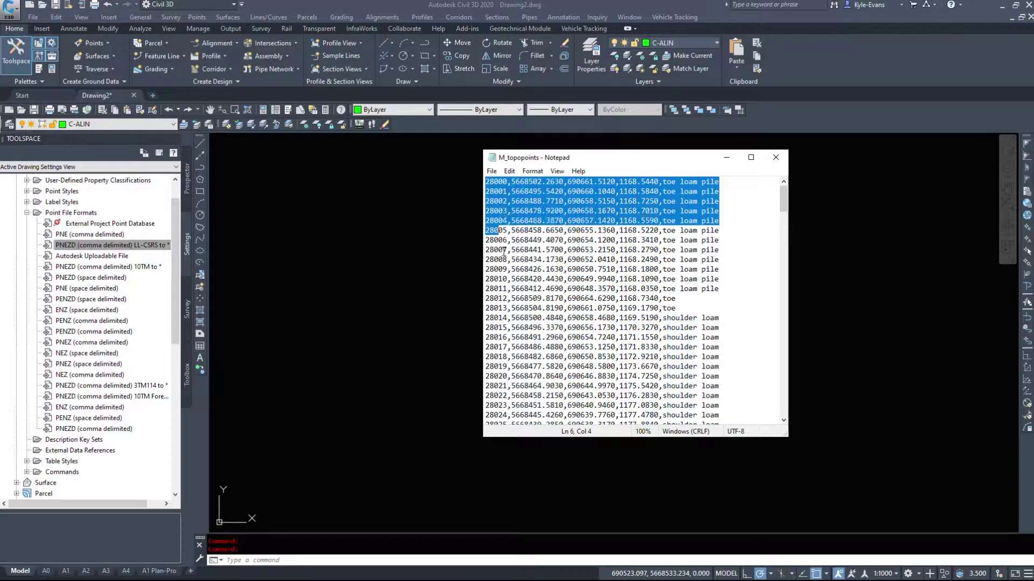
click(504, 250)
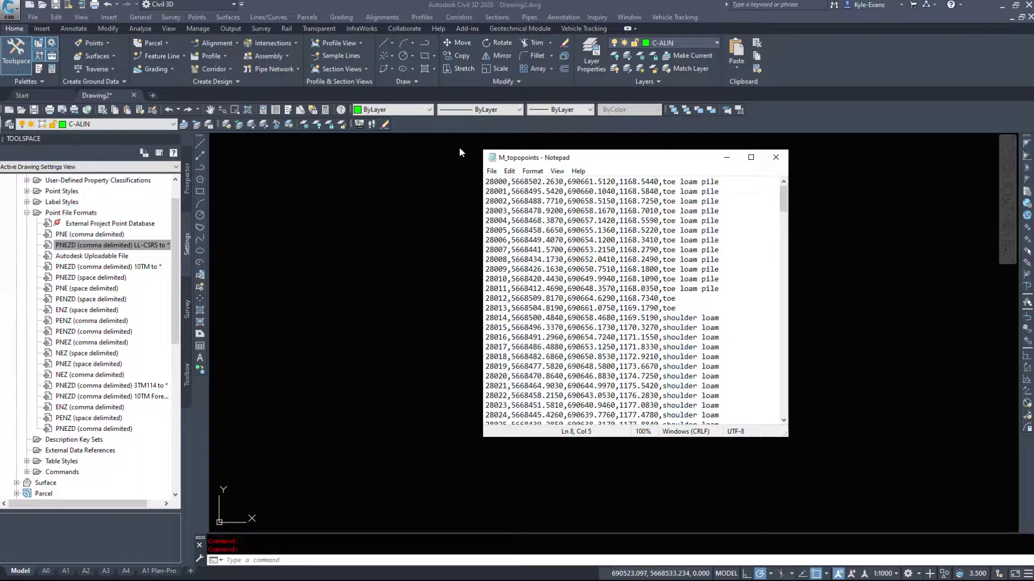
double_click(509, 182)
key(Left)
text(.000)
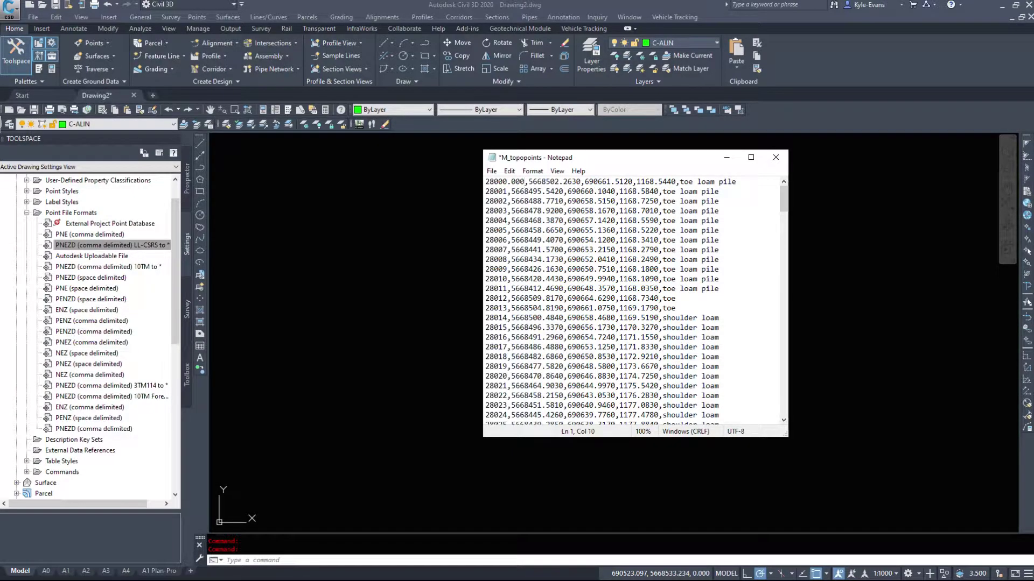
key(BackSpace)
key(BackSpace)
key(BackSpace)
key(BackSpace)
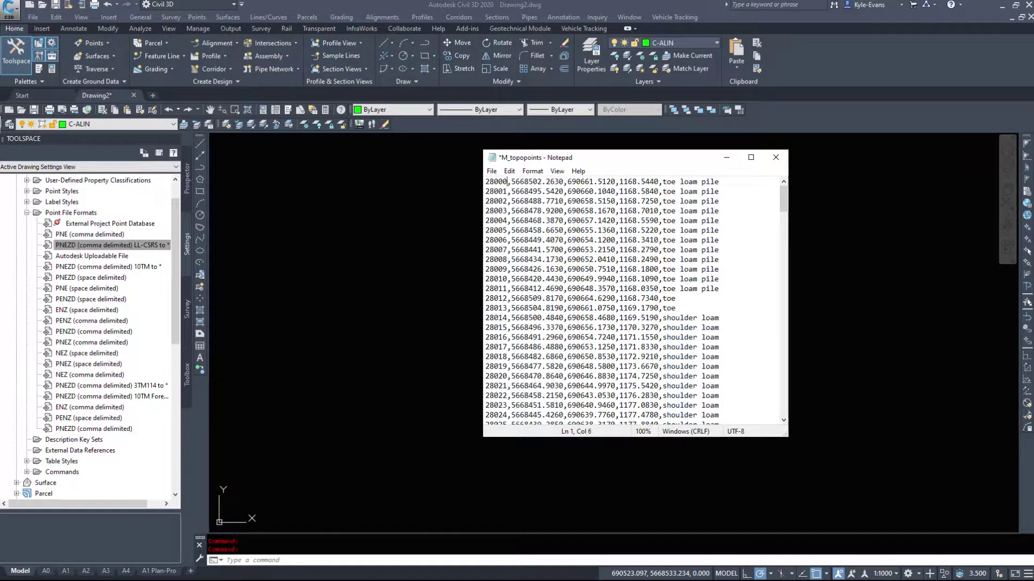
key(BackSpace)
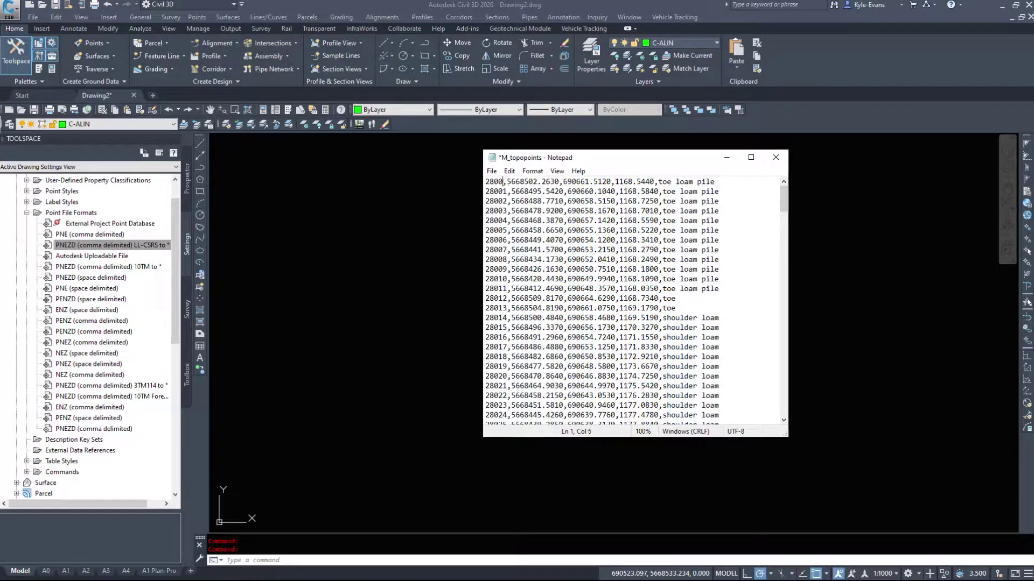
text(0)
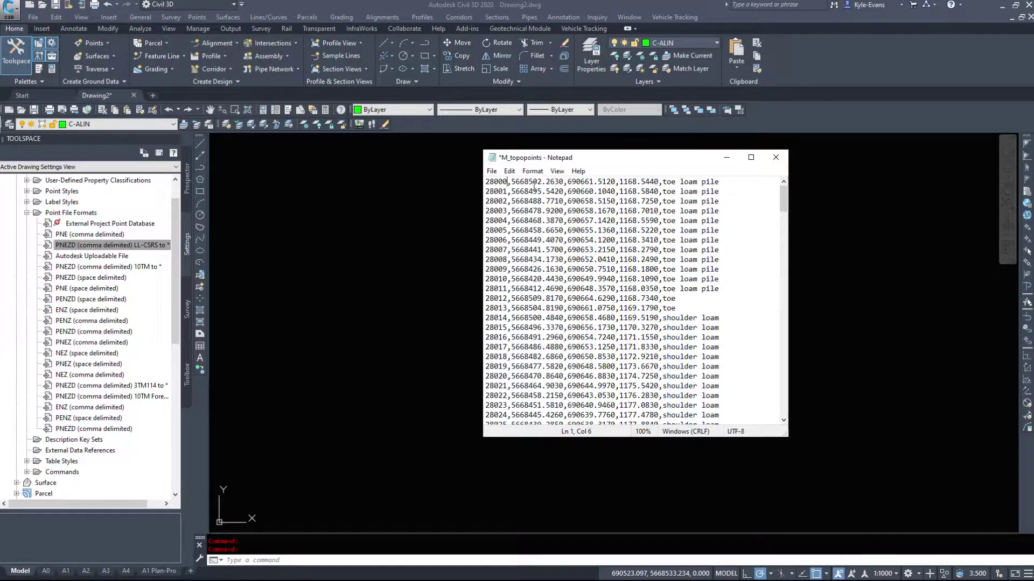
drag(515, 182, 542, 182)
click(581, 210)
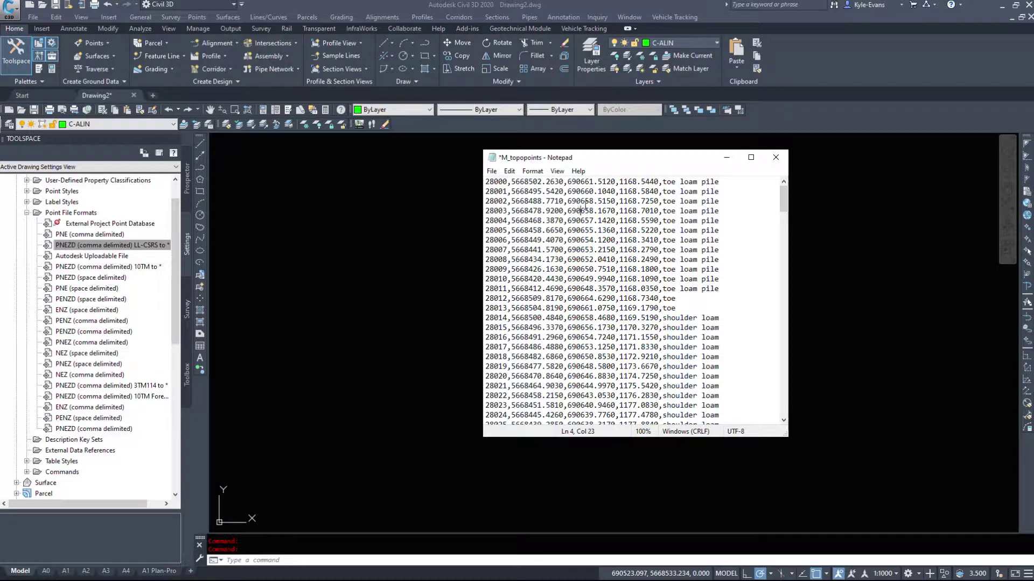
click(513, 182)
drag(512, 182, 536, 182)
drag(511, 182, 590, 175)
drag(586, 157, 450, 182)
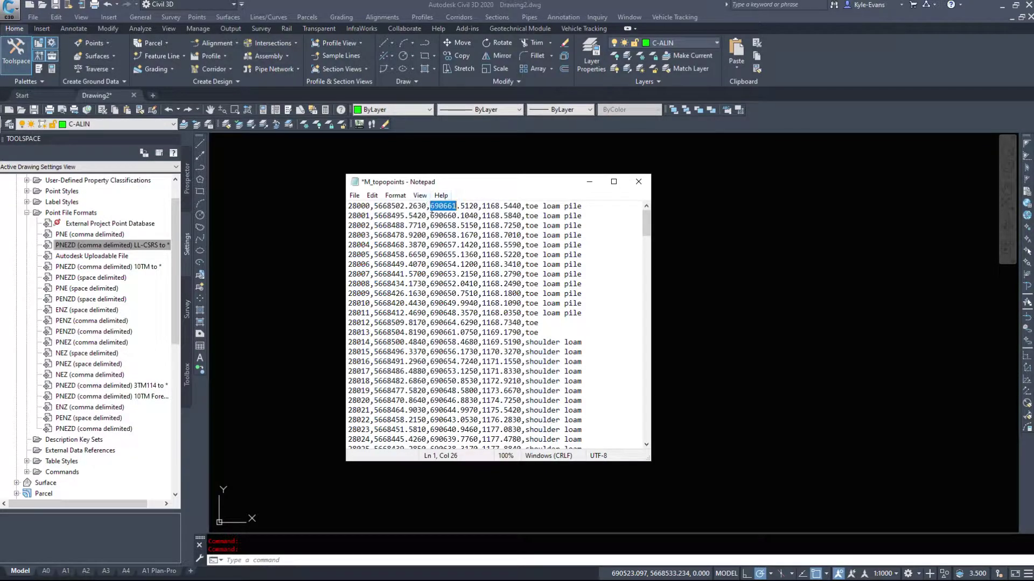
drag(482, 205, 577, 206)
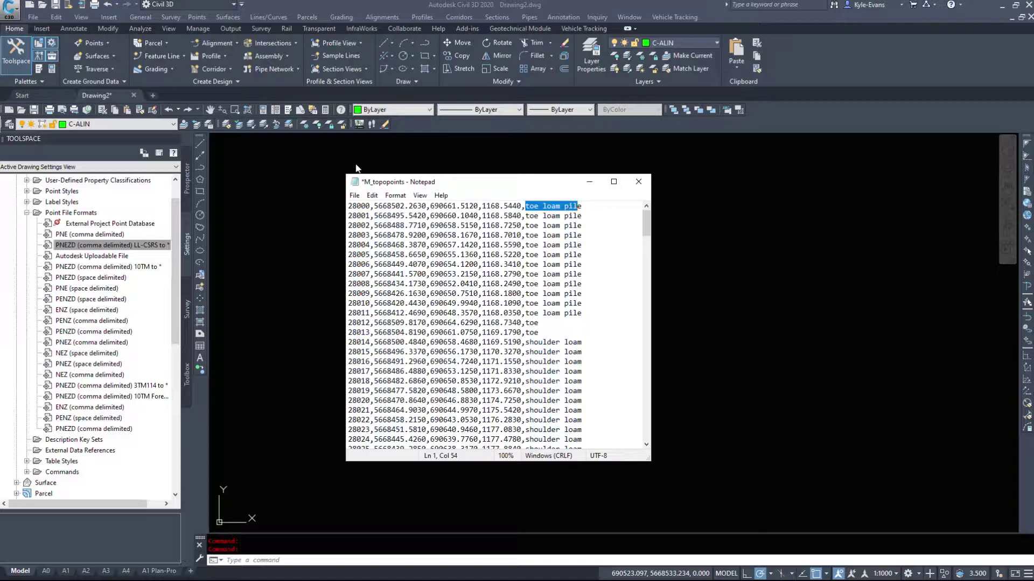
click(362, 209)
click(395, 195)
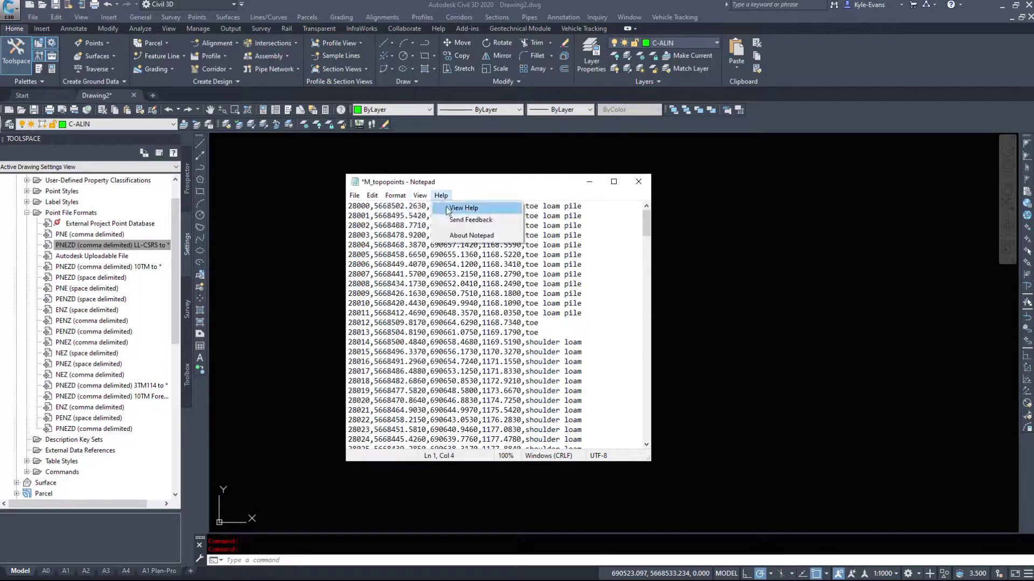
click(503, 188)
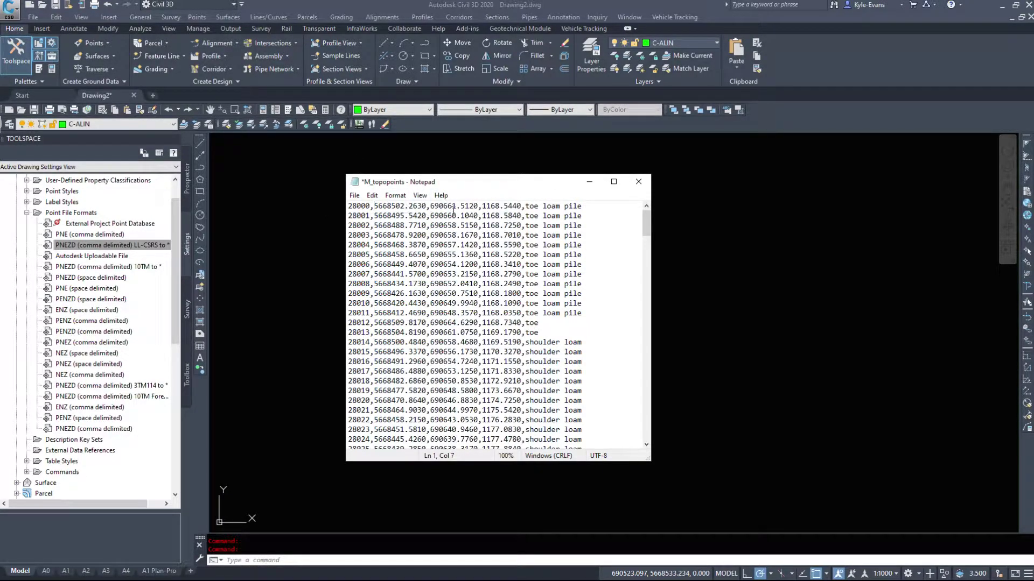
click(541, 206)
Close M_topopoints without saving and review the space- and comma-delimited PNEZD formats
click(639, 182)
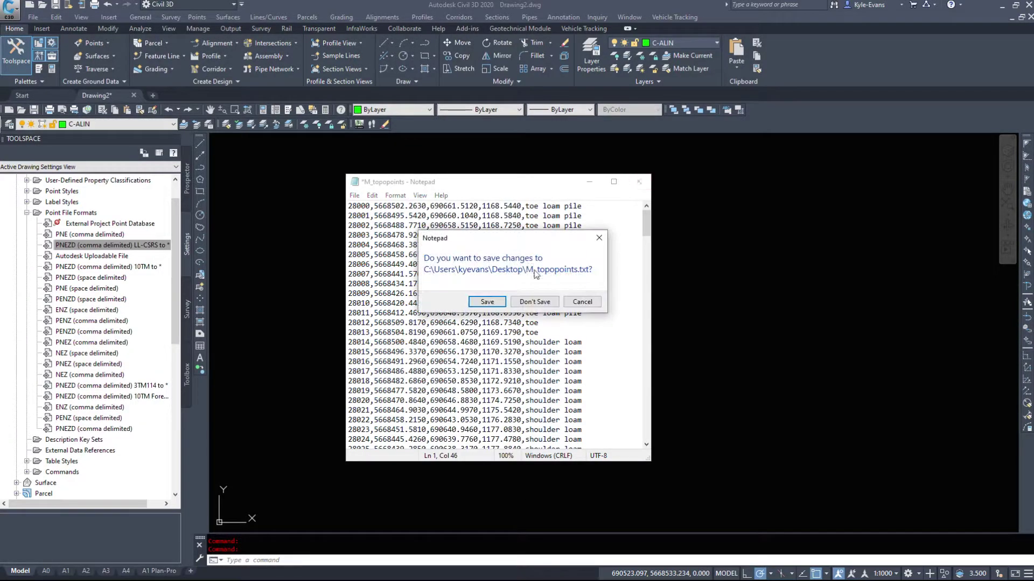
click(534, 302)
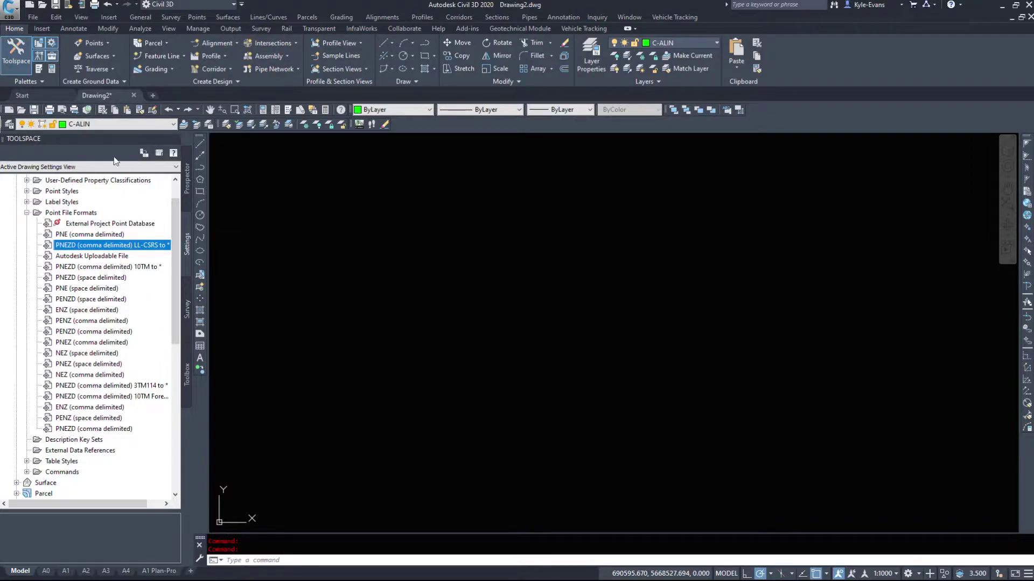
click(73, 278)
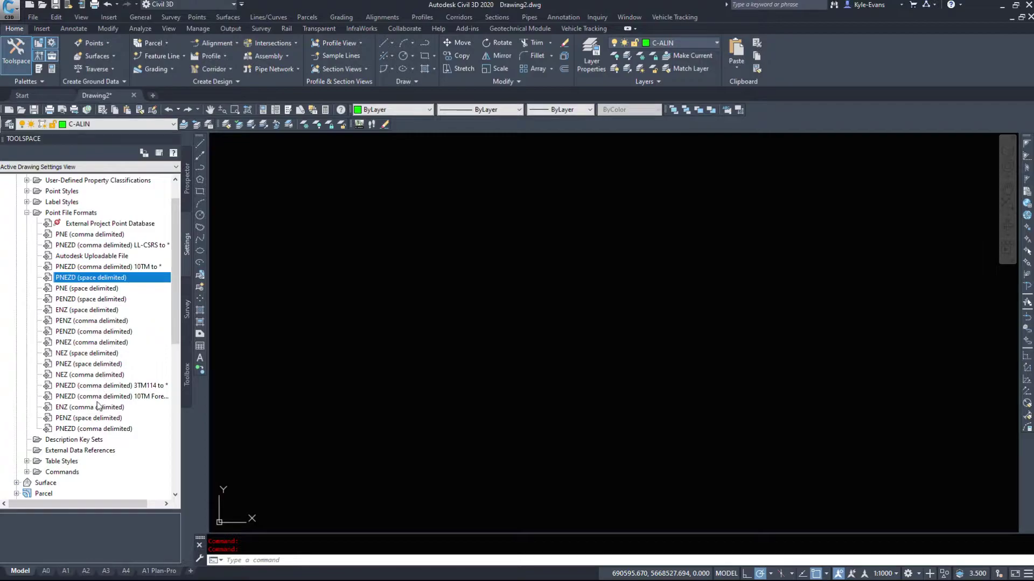
click(96, 429)
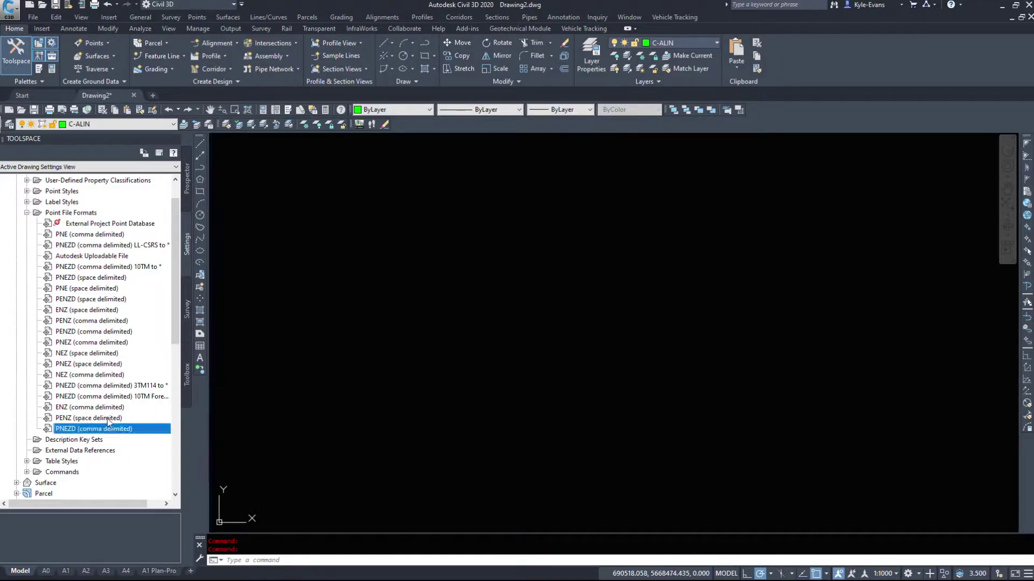
right_click(77, 213)
Create a user point file format named PNEZD comma delimited with .txt extension and comma delimiter
click(127, 219)
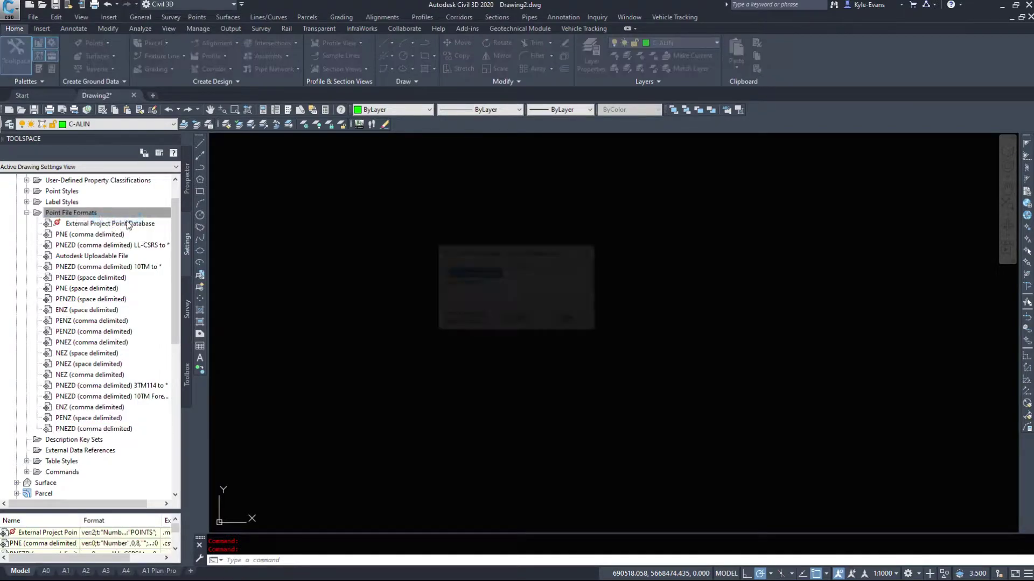
click(476, 284)
click(471, 321)
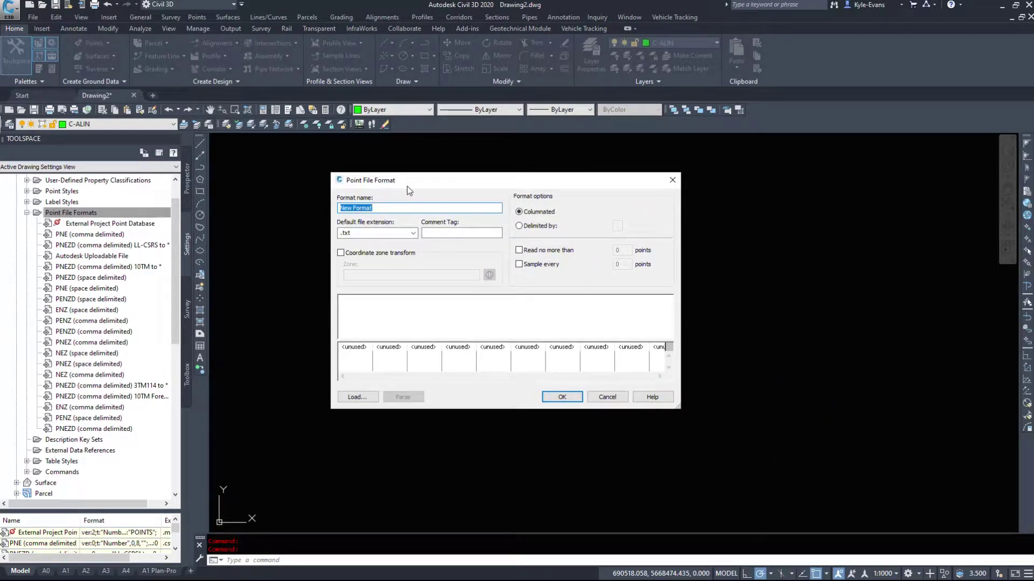
text(PNEZD)
click(412, 232)
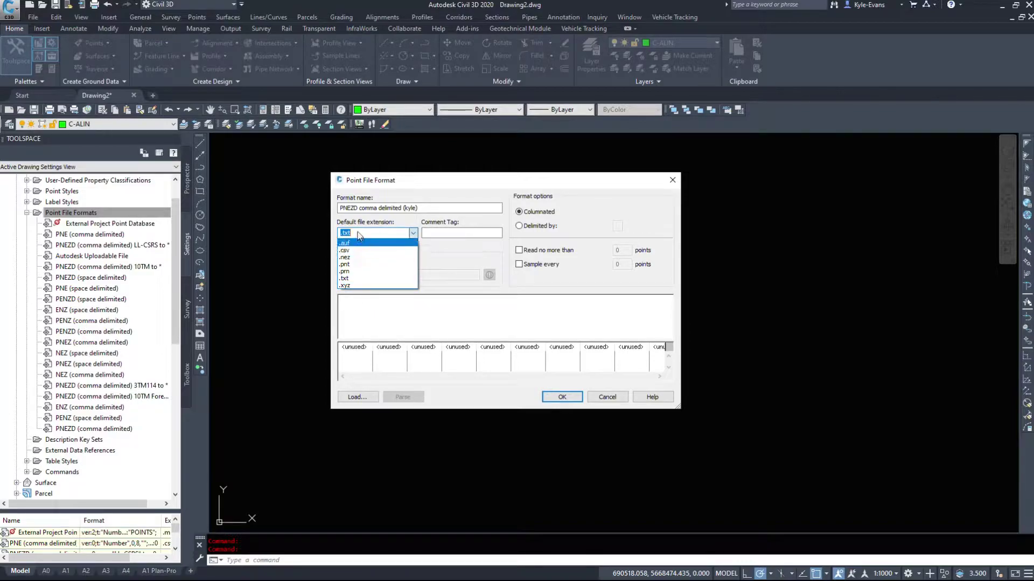
click(360, 279)
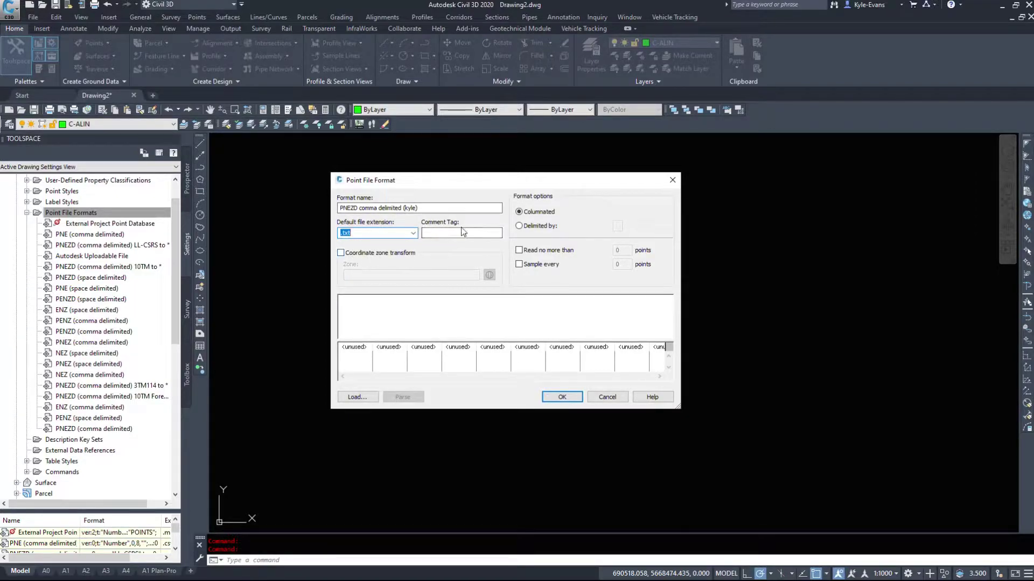
click(540, 225)
click(617, 226)
text(,)
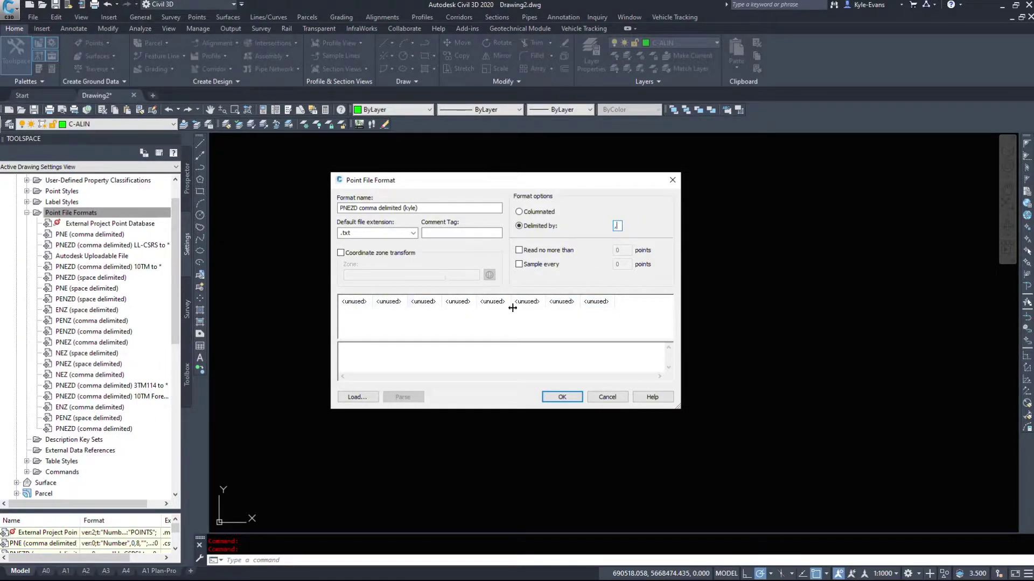
Assign the first three columns as Point Number, Northing and Easting
click(353, 304)
click(533, 282)
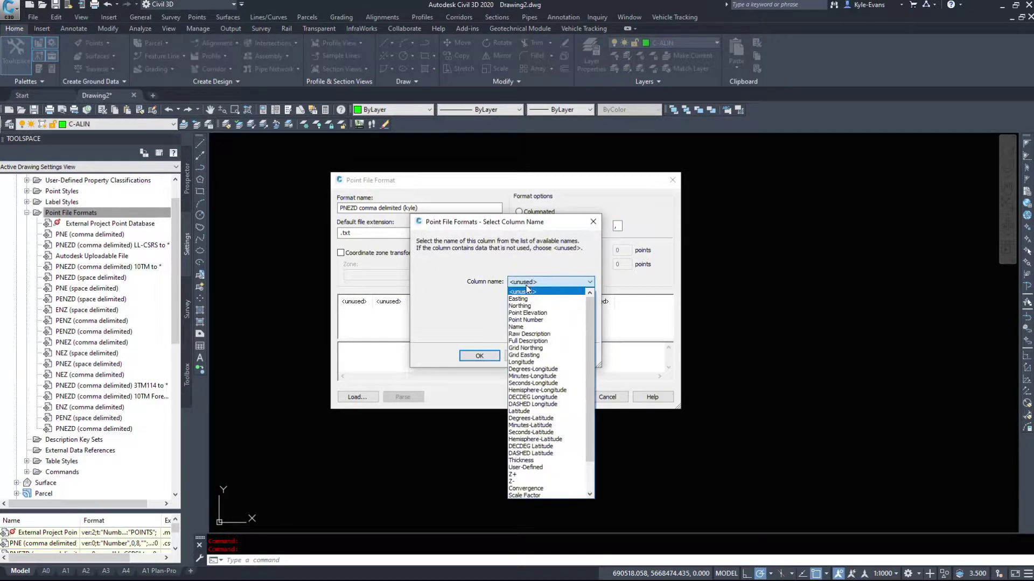
click(532, 321)
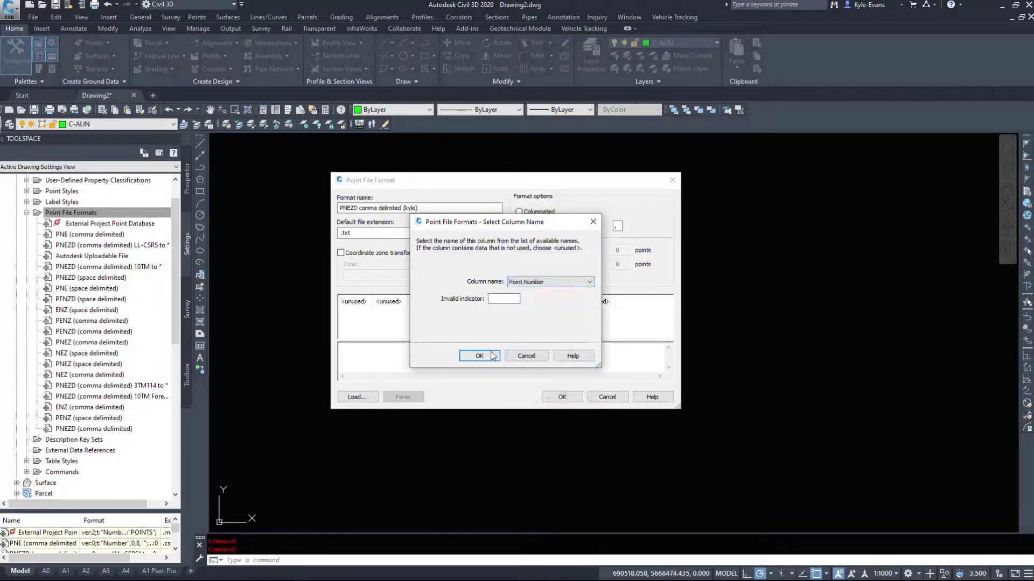
click(479, 356)
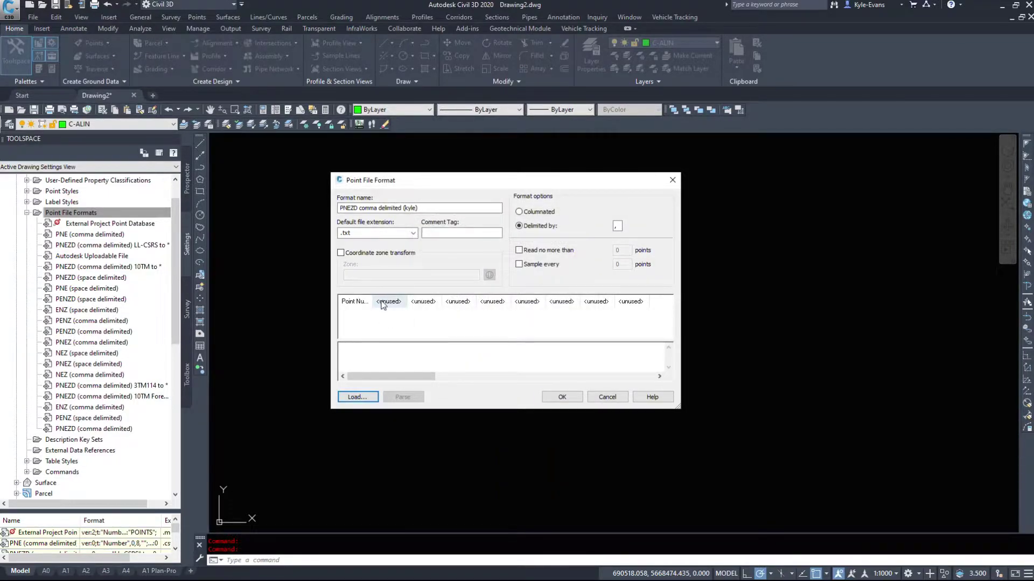
click(386, 302)
click(528, 284)
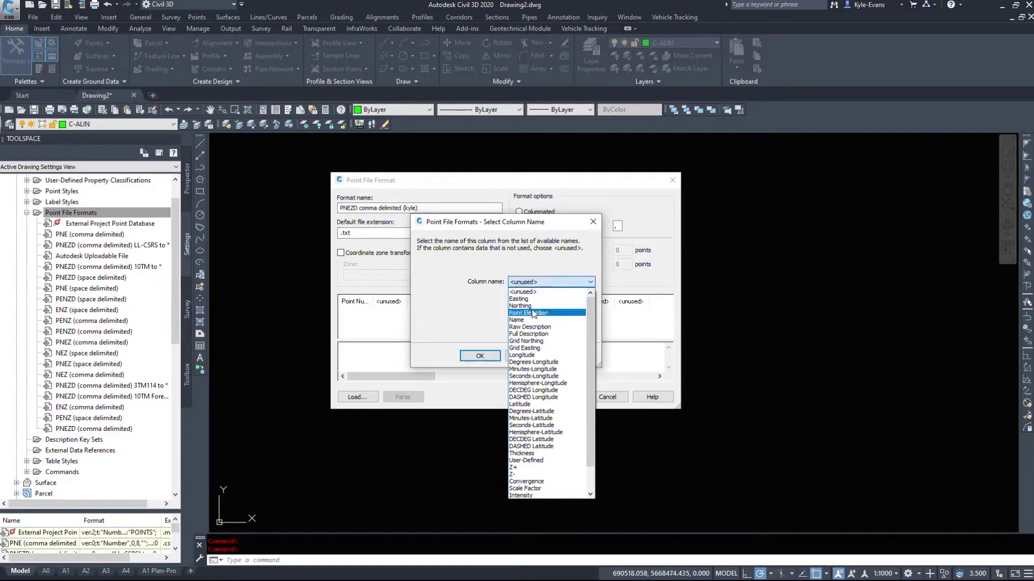
click(520, 306)
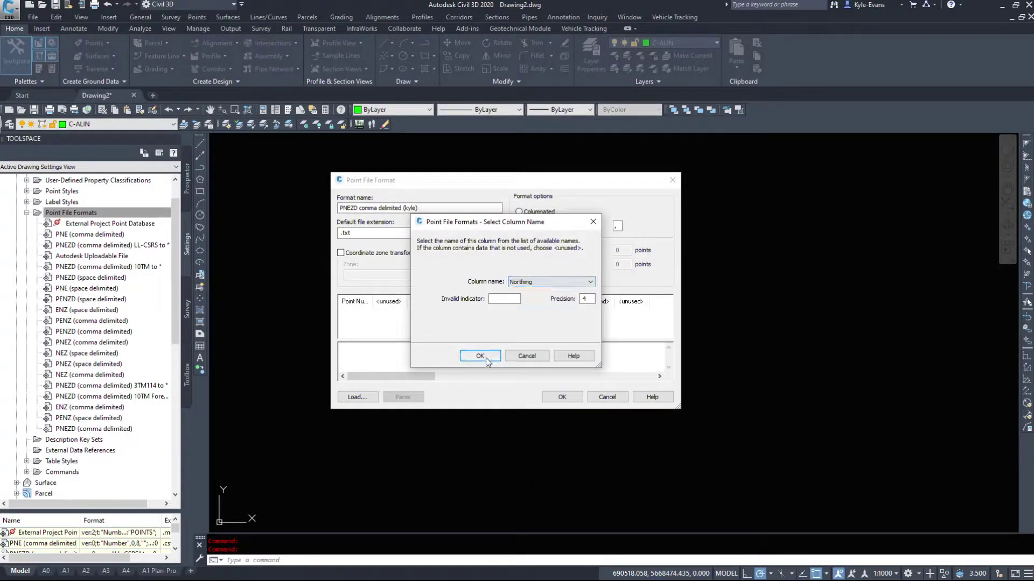
click(490, 354)
click(431, 302)
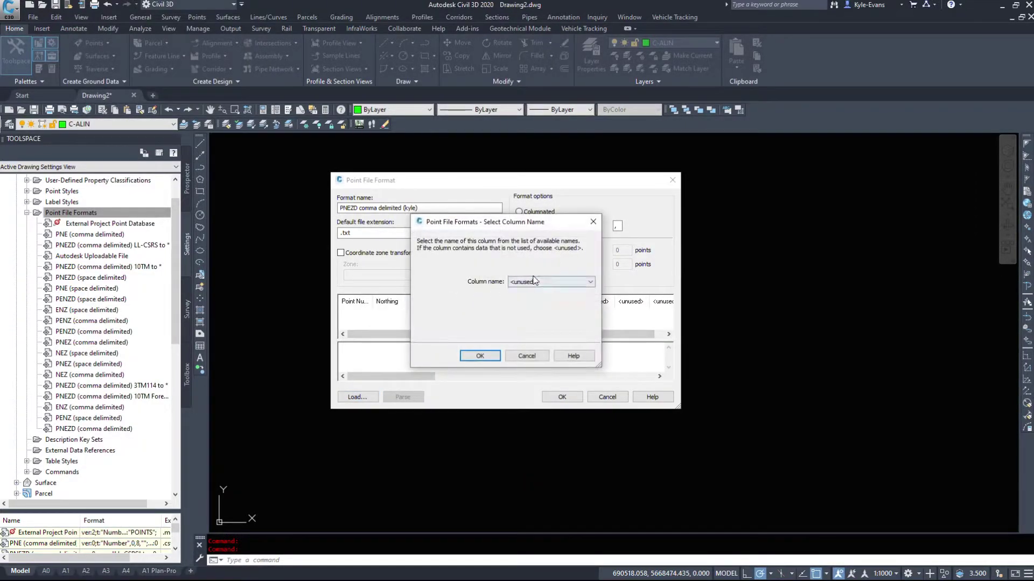
click(534, 282)
click(535, 300)
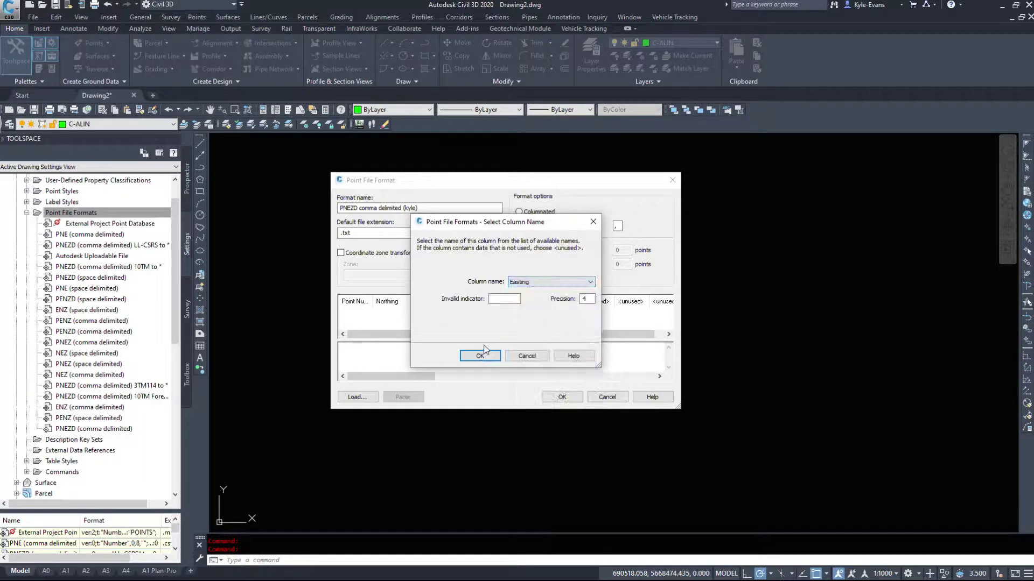
click(480, 356)
Assign Point Elevation and Raw Description to columns four and five, then widen the headers and dialog
click(461, 302)
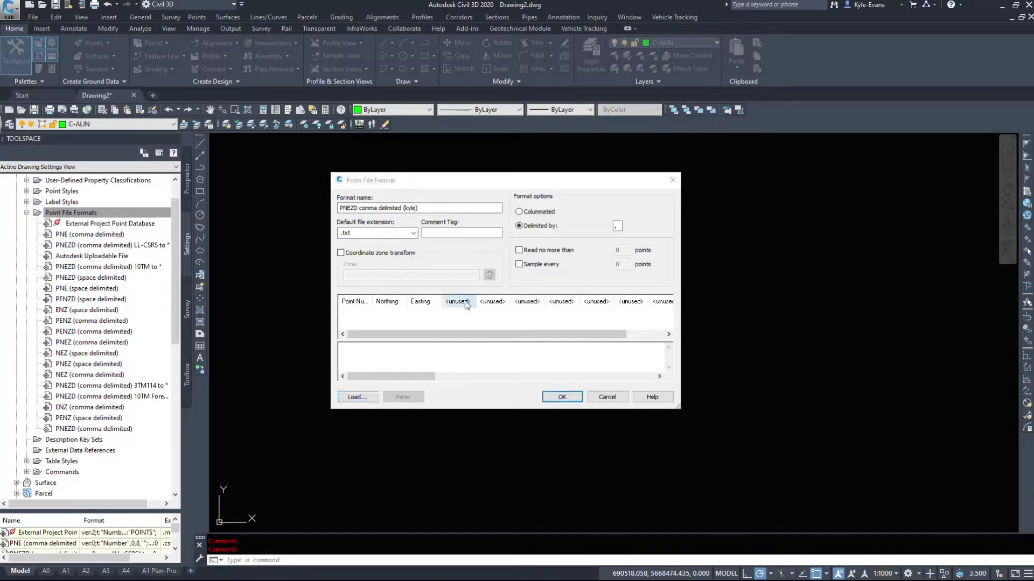
click(536, 282)
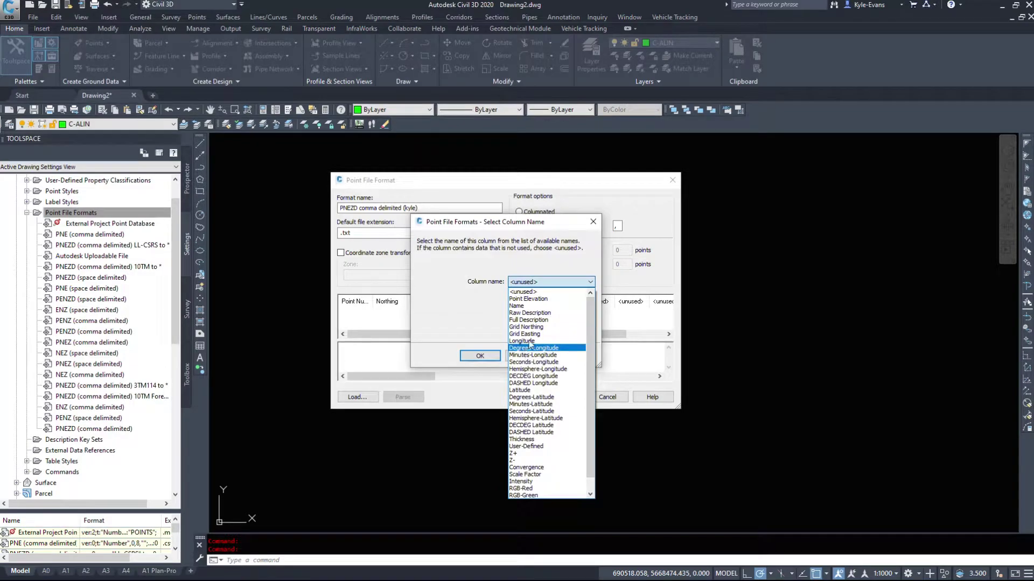
click(530, 299)
click(480, 356)
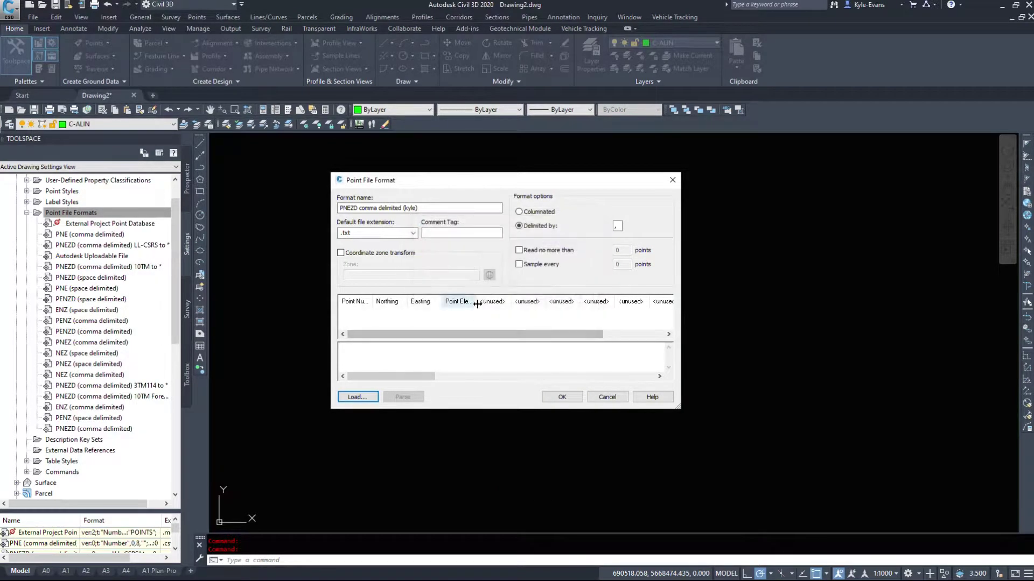
click(491, 301)
click(536, 283)
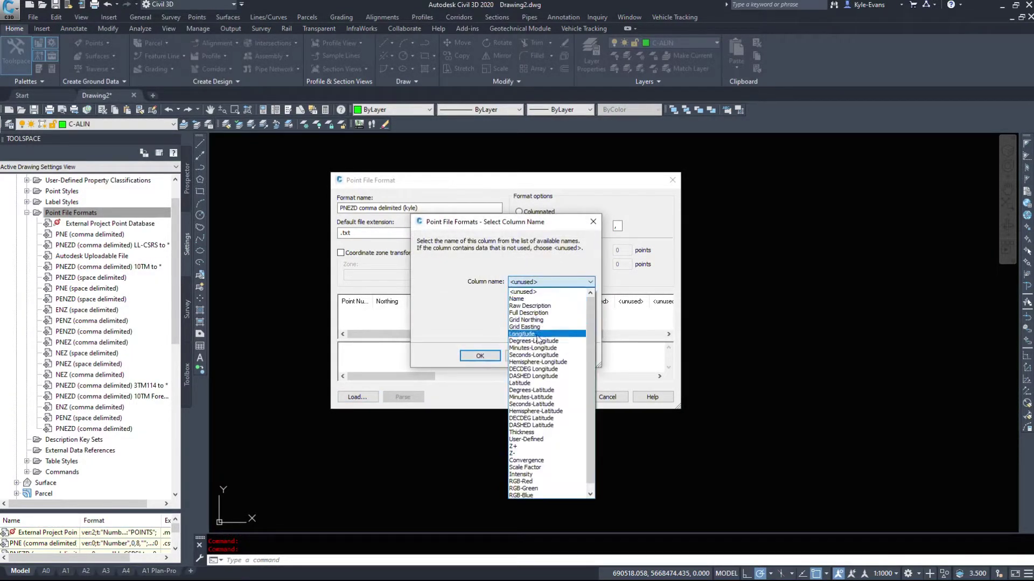
click(538, 307)
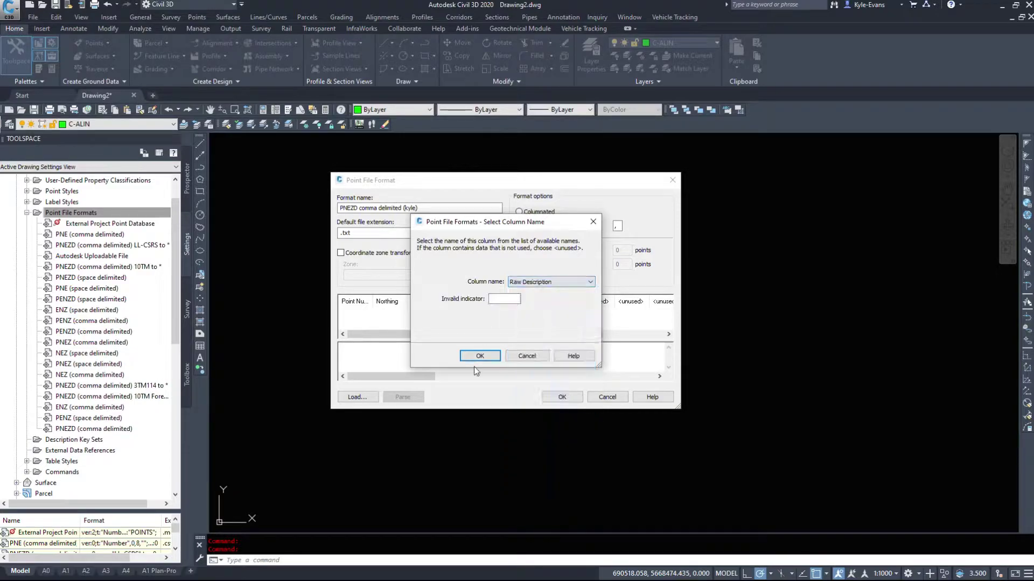
click(480, 356)
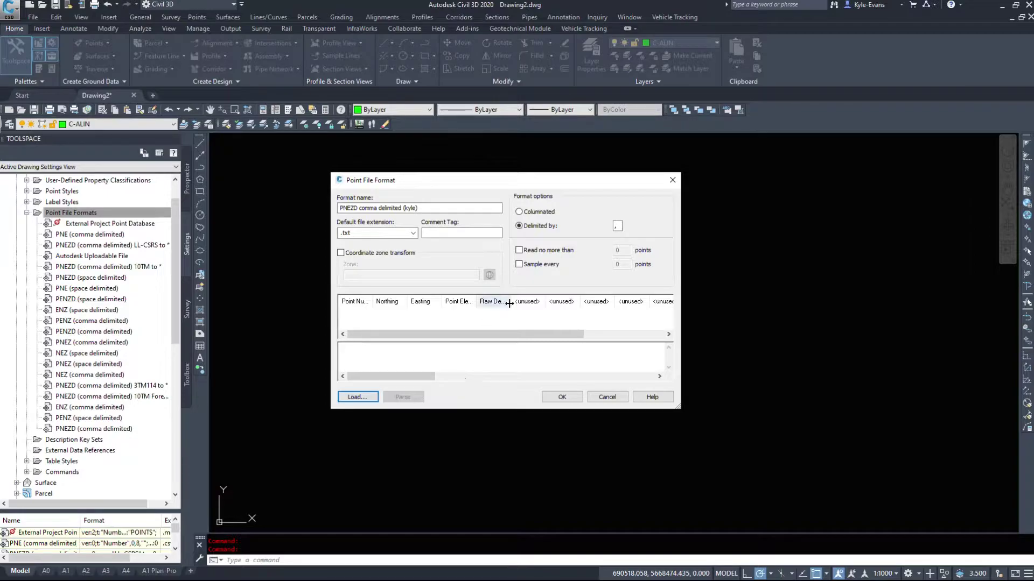
drag(509, 301, 544, 302)
drag(476, 302, 489, 304)
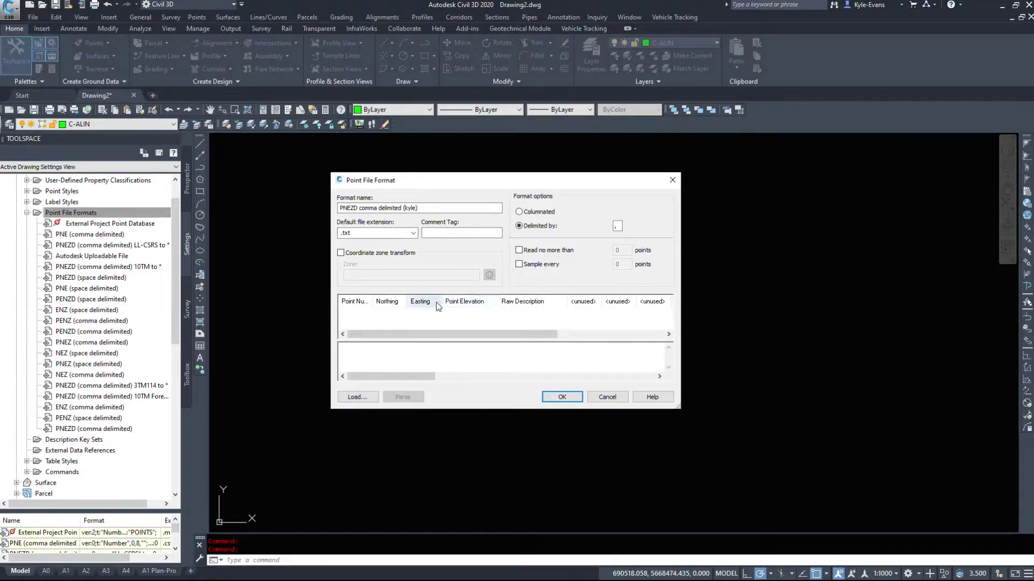
drag(372, 301, 394, 300)
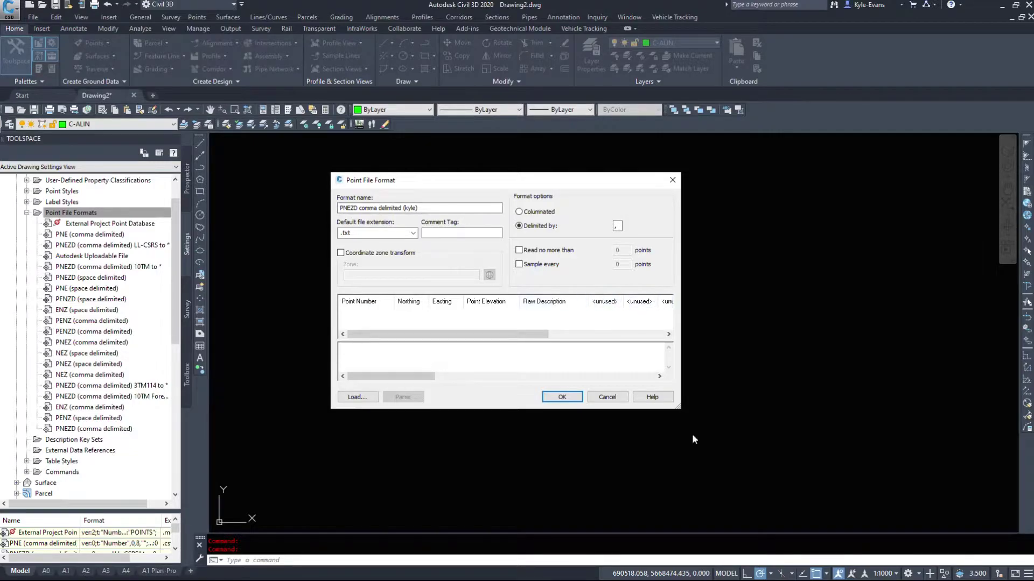
drag(679, 407, 721, 432)
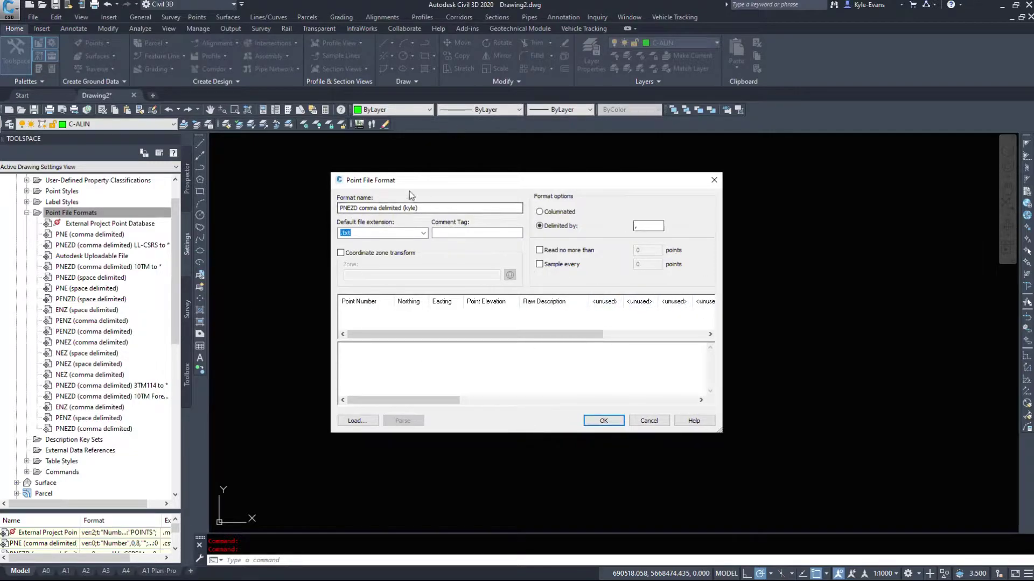
Save the new format, then review the list and settle on PNEZD (comma delimited) 3TM114 to *
click(604, 421)
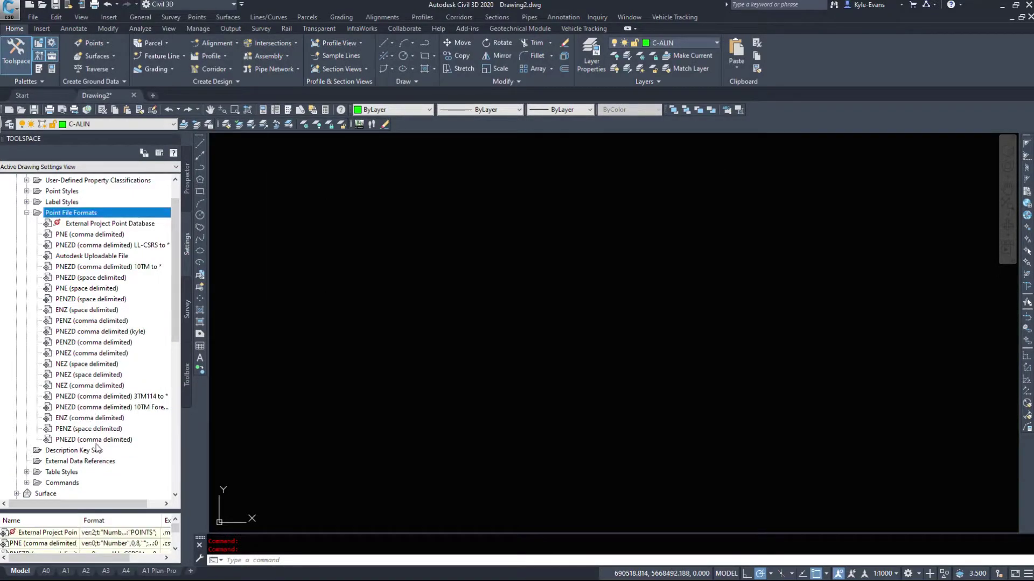
click(122, 332)
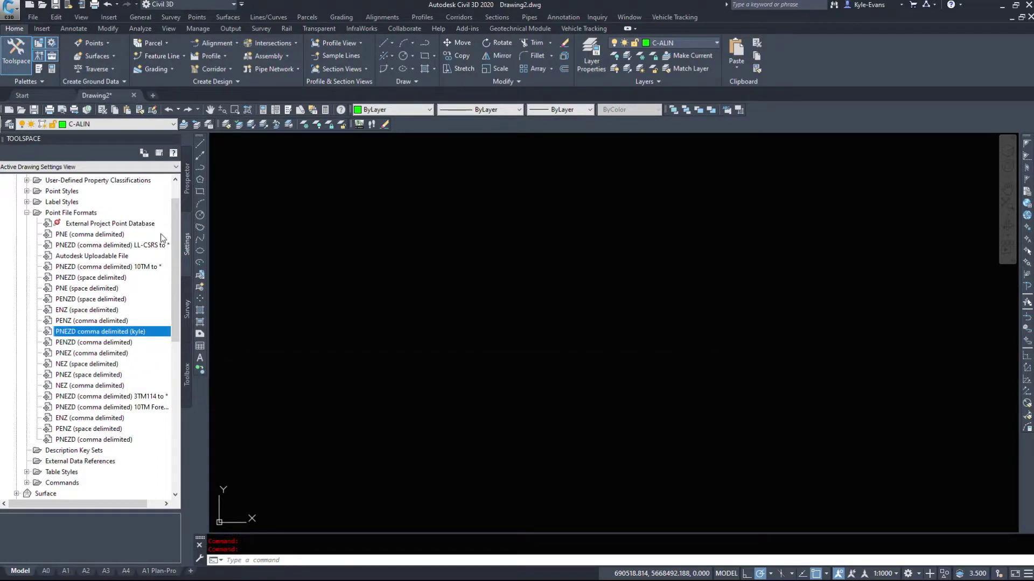
mouse_move(115, 357)
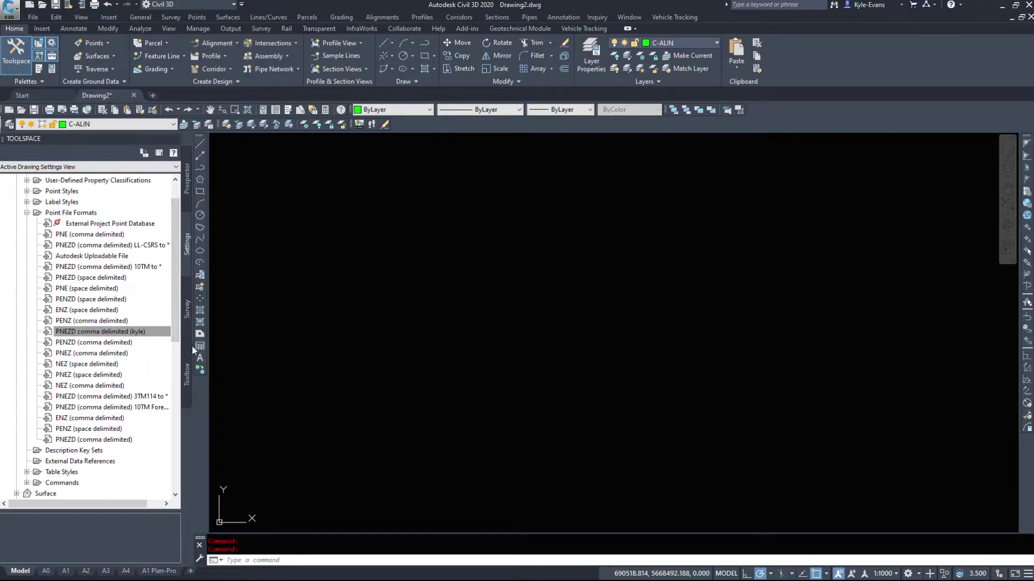
drag(192, 345, 231, 340)
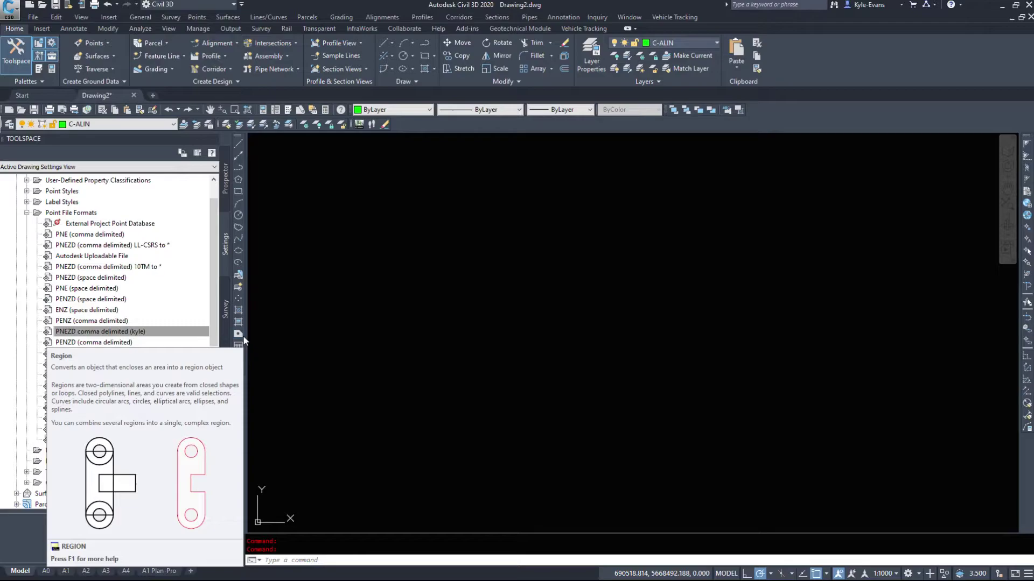
click(99, 331)
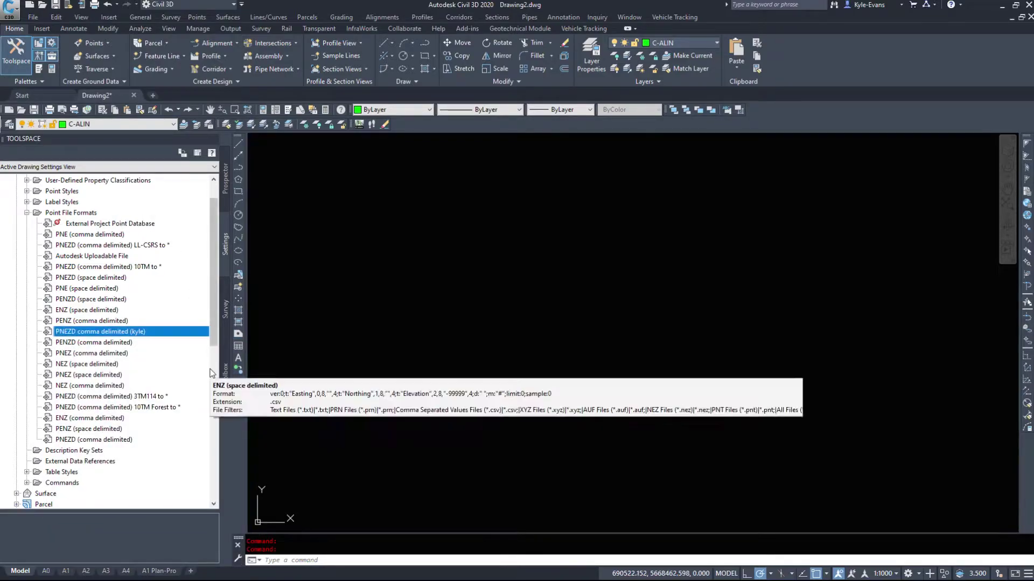
click(161, 397)
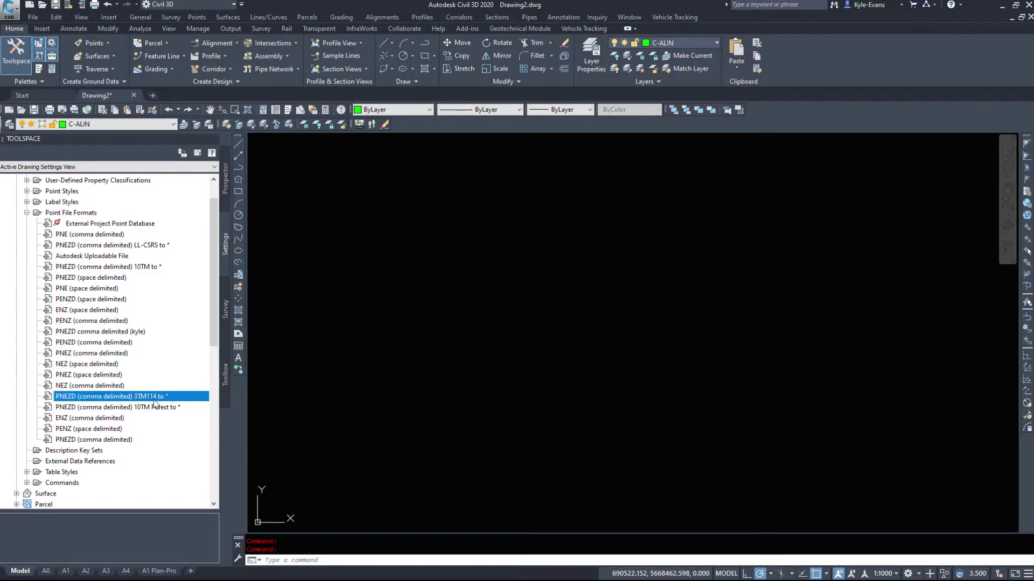
mouse_move(155, 403)
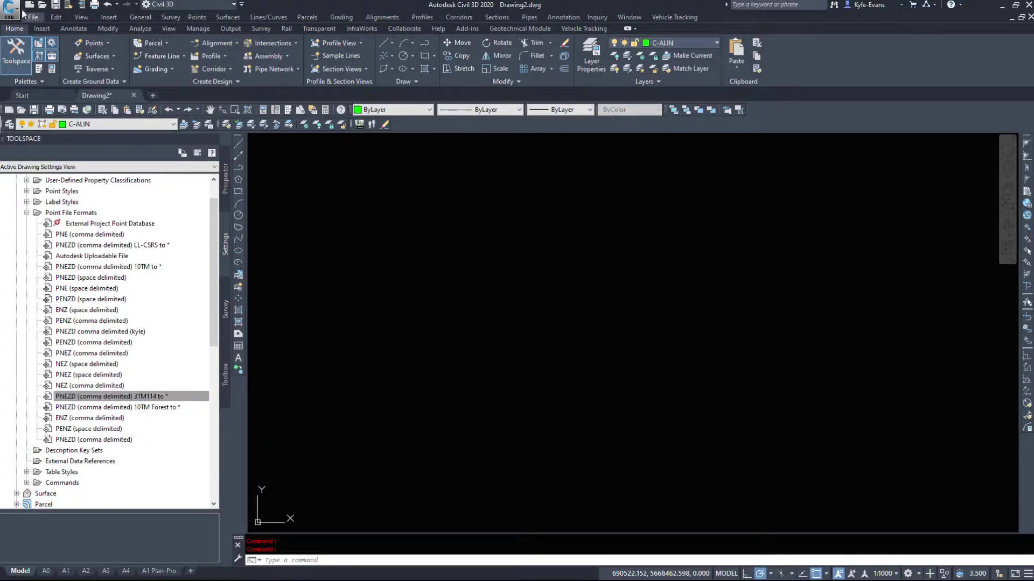
Enter coordinate system code utm83-12 (UTM NAD83 Zone 12, meters) under Units and Zone and apply it
key(alt+f)
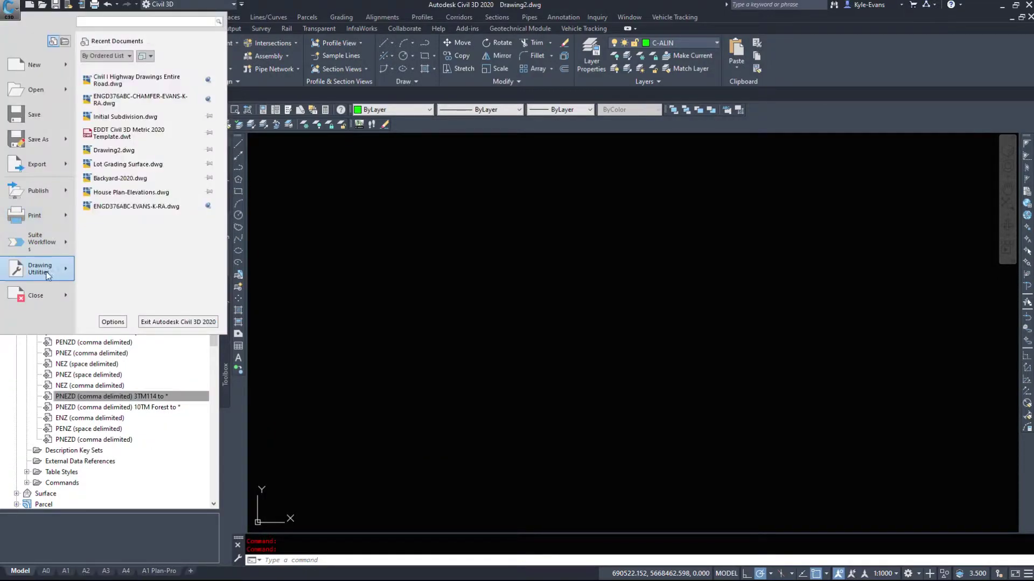
mouse_move(47, 275)
click(124, 168)
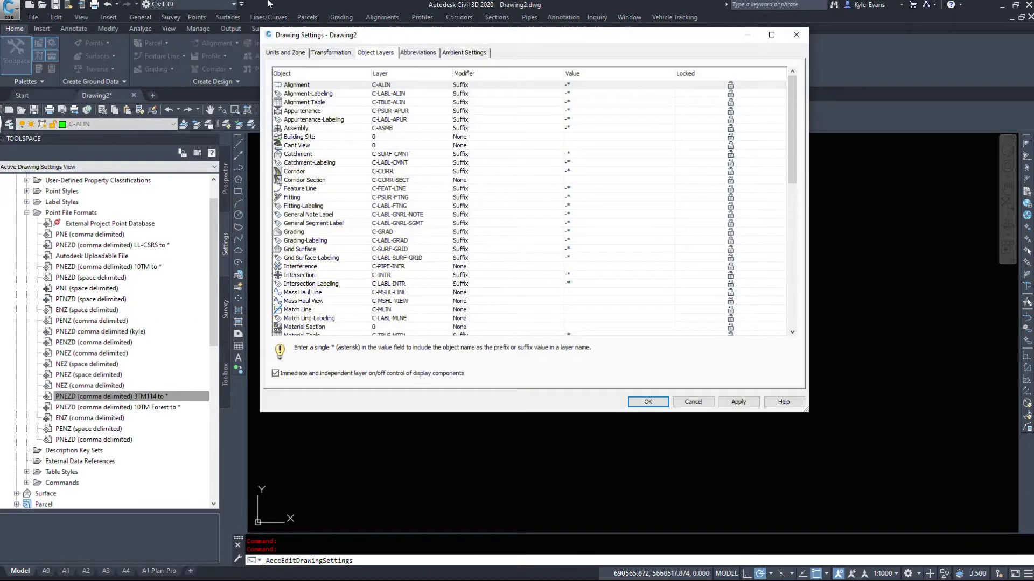
click(283, 53)
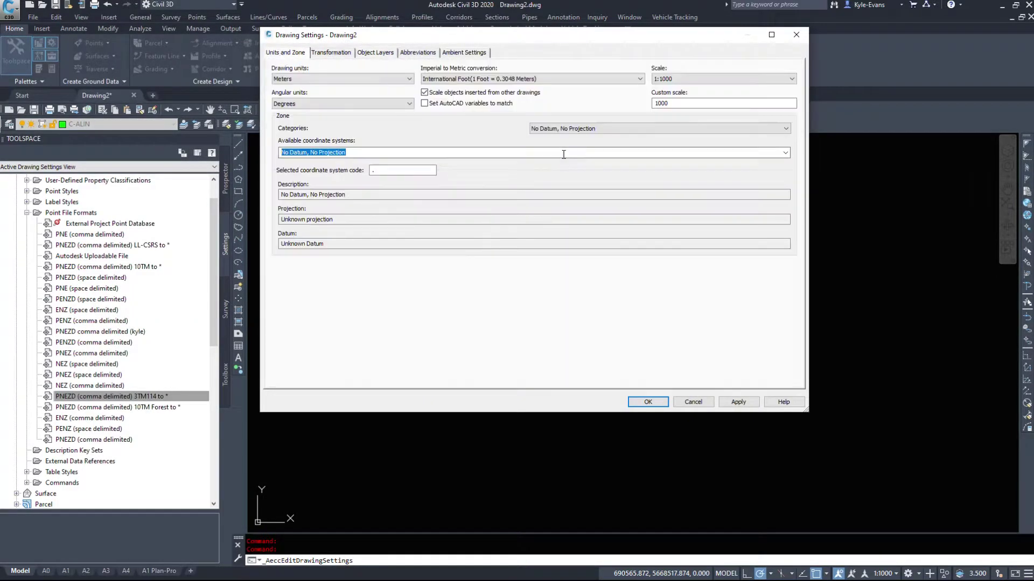
key(Tab)
text(ut)
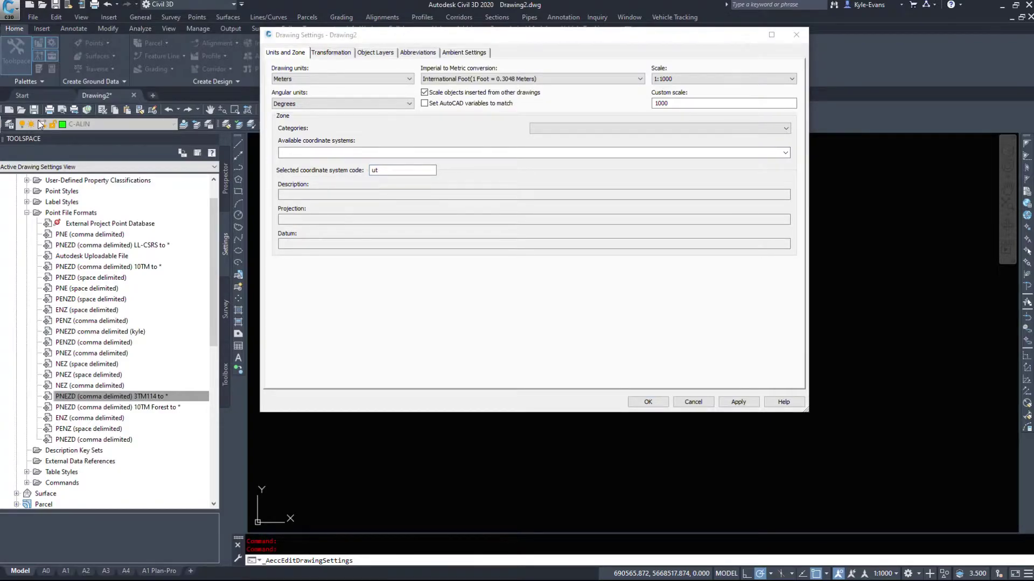
click(387, 171)
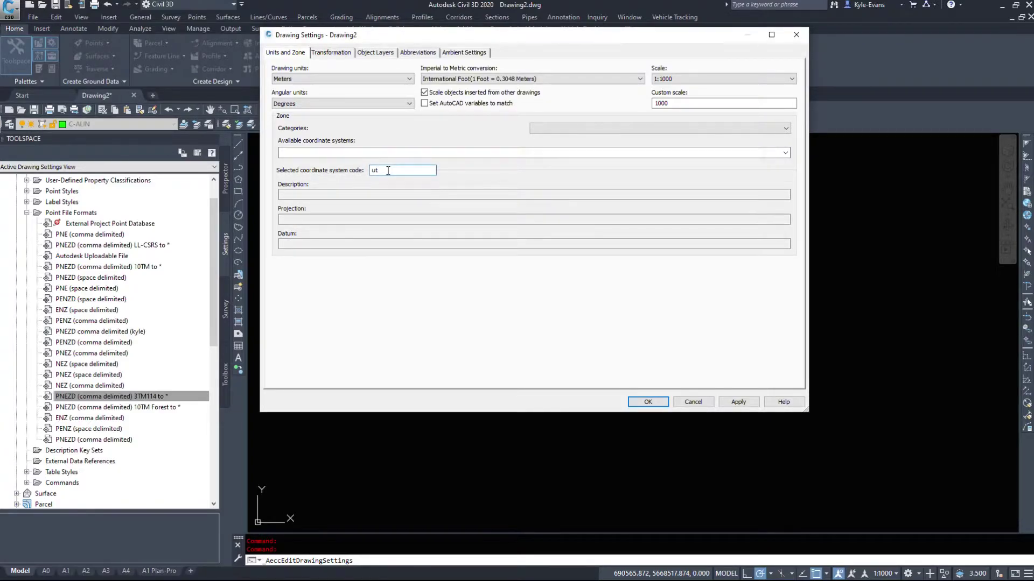
text(m)
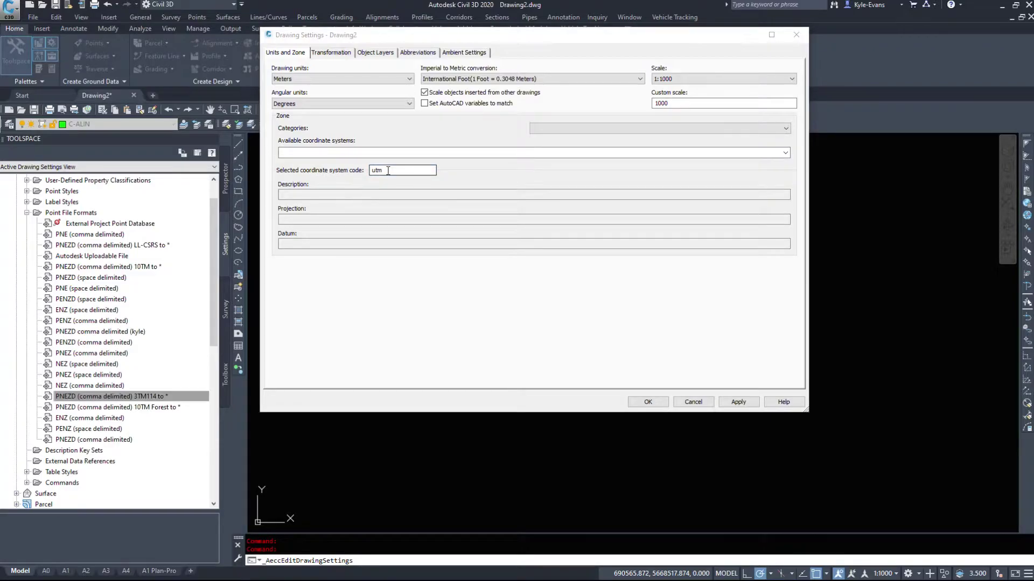
click(389, 171)
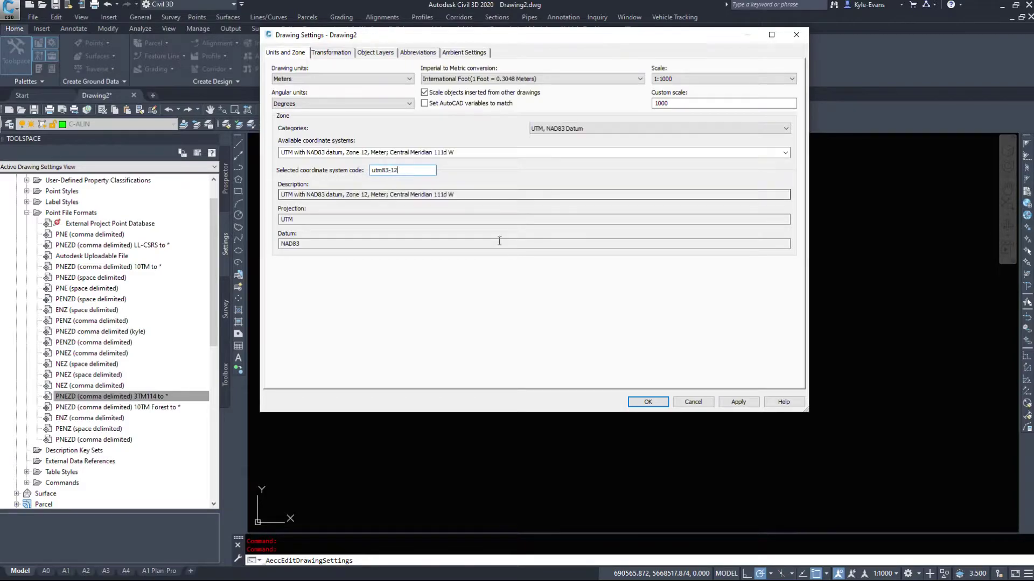
click(640, 402)
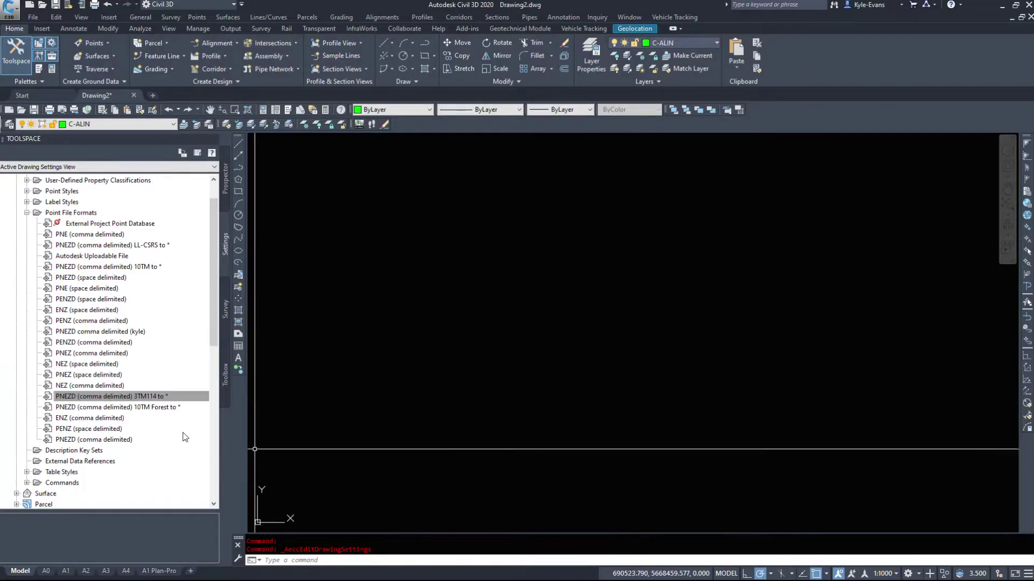
right_click(127, 396)
Open the 3TM114 format's properties and check its CANA83-3TM114 zone without changing it
click(161, 401)
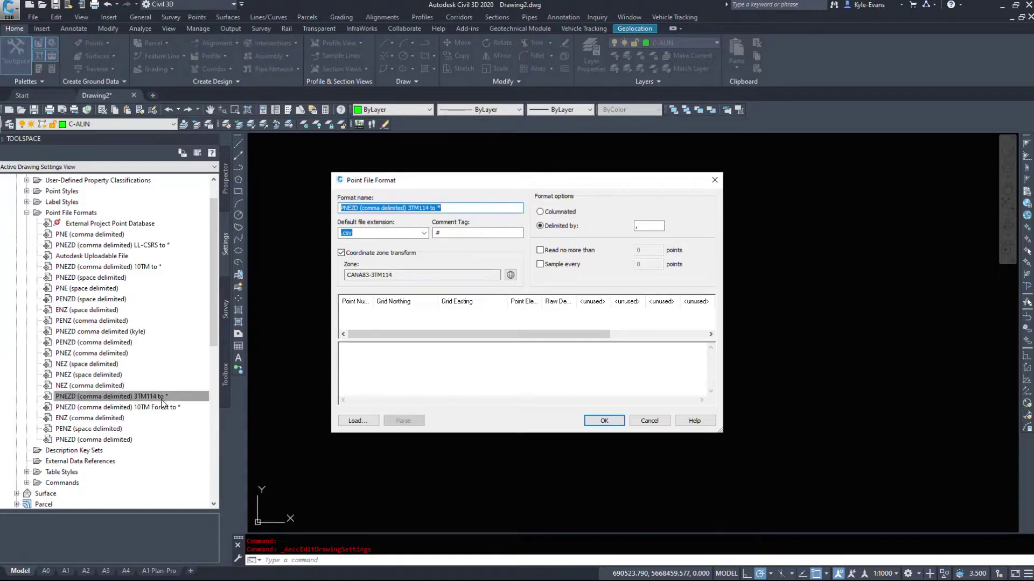
click(354, 207)
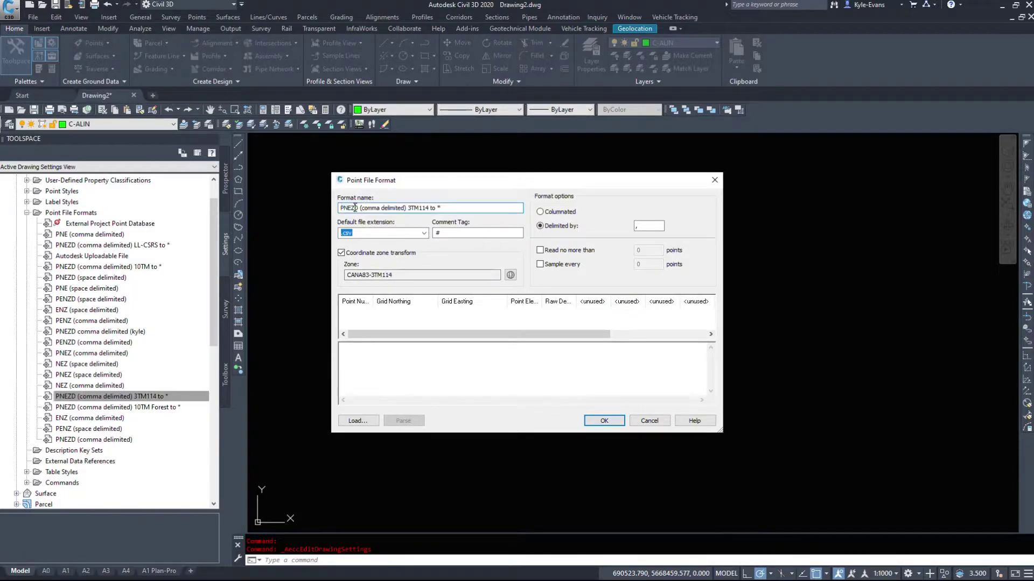
double_click(439, 208)
click(461, 205)
click(435, 235)
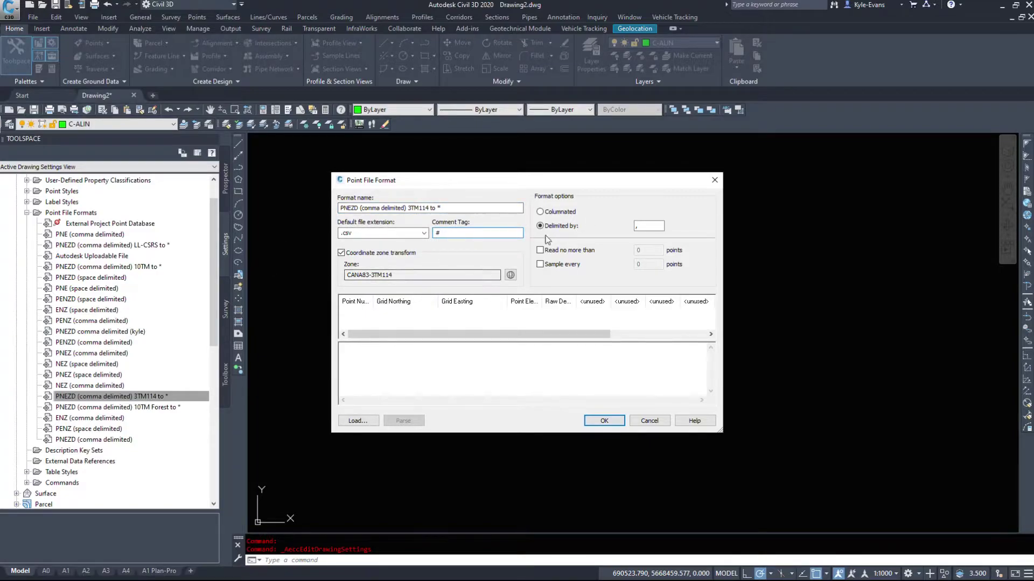
click(646, 225)
drag(479, 273, 304, 272)
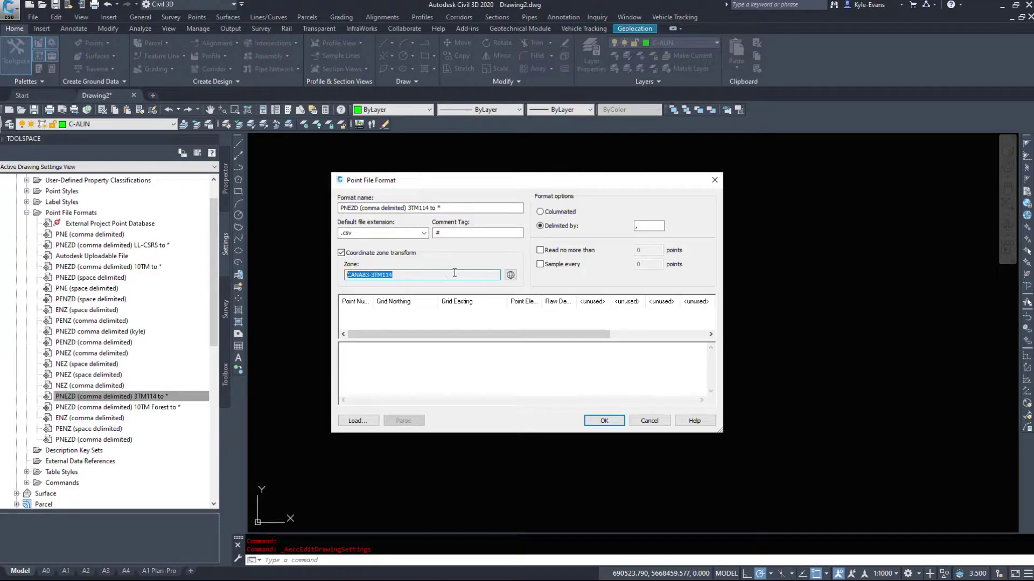
click(511, 275)
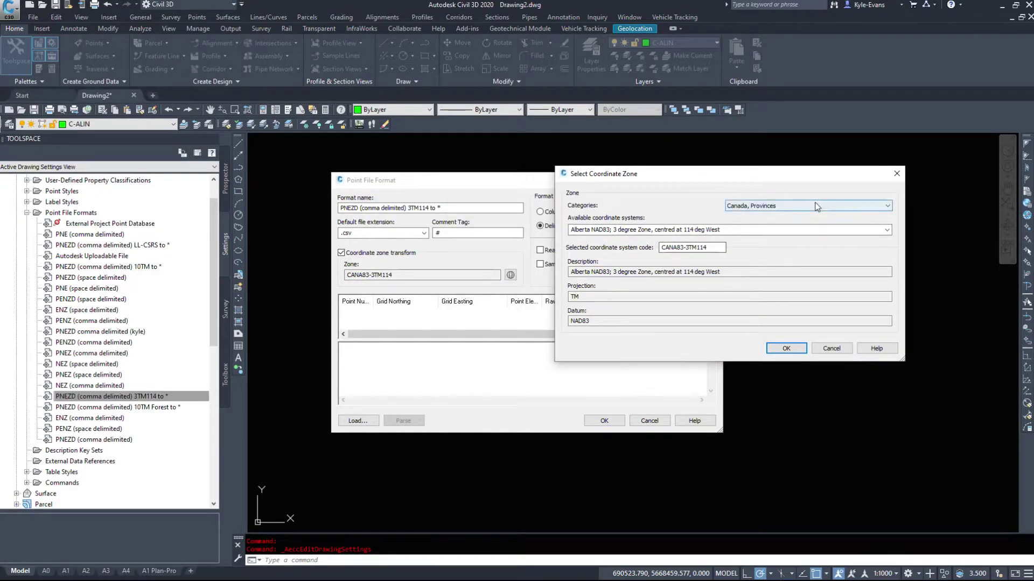
click(816, 207)
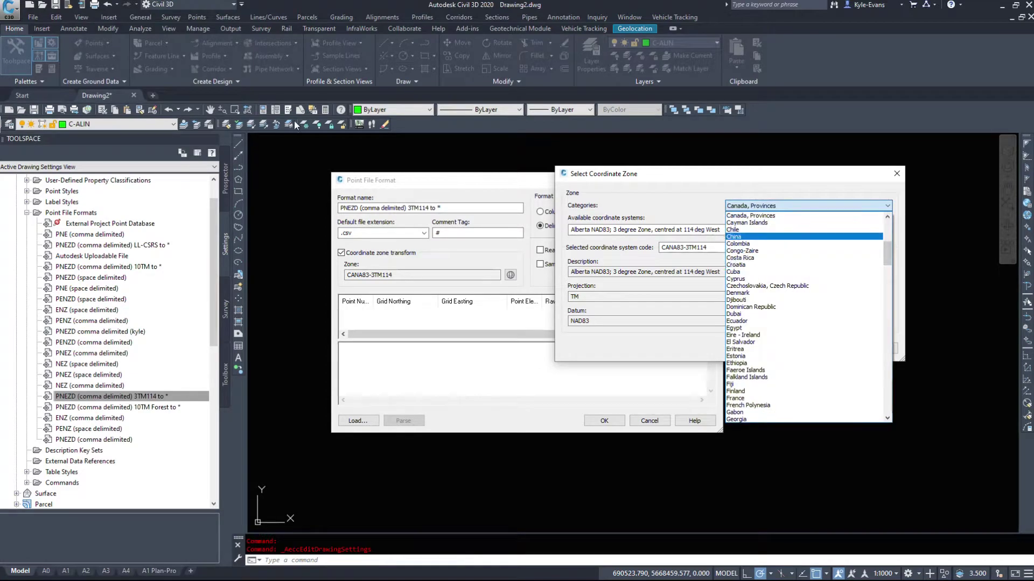
click(679, 186)
click(829, 347)
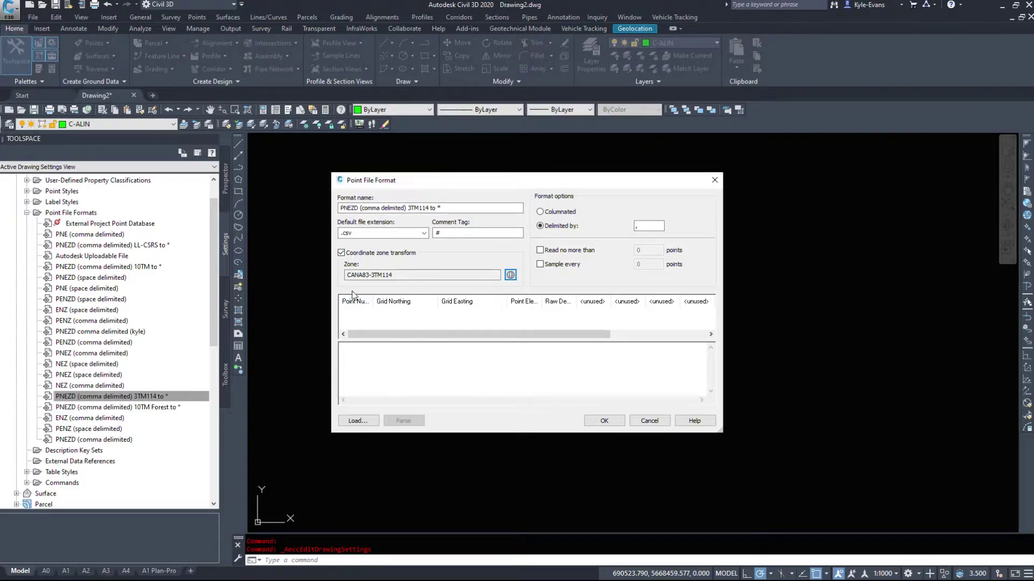
Resize the Point Number, Grid Northing and Grid Easting headings and save the format
drag(372, 300, 395, 300)
drag(460, 305, 439, 305)
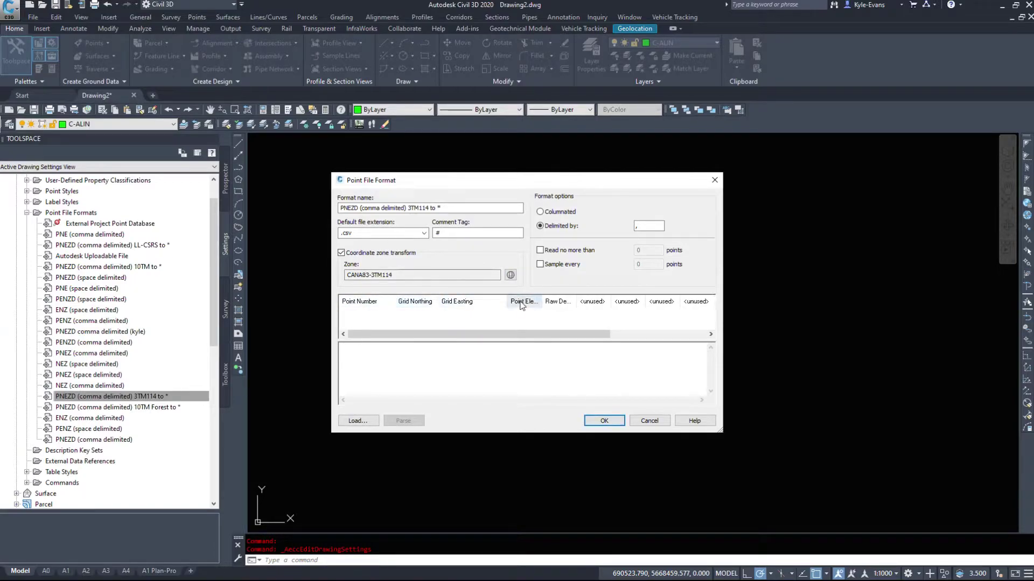
drag(509, 306, 593, 305)
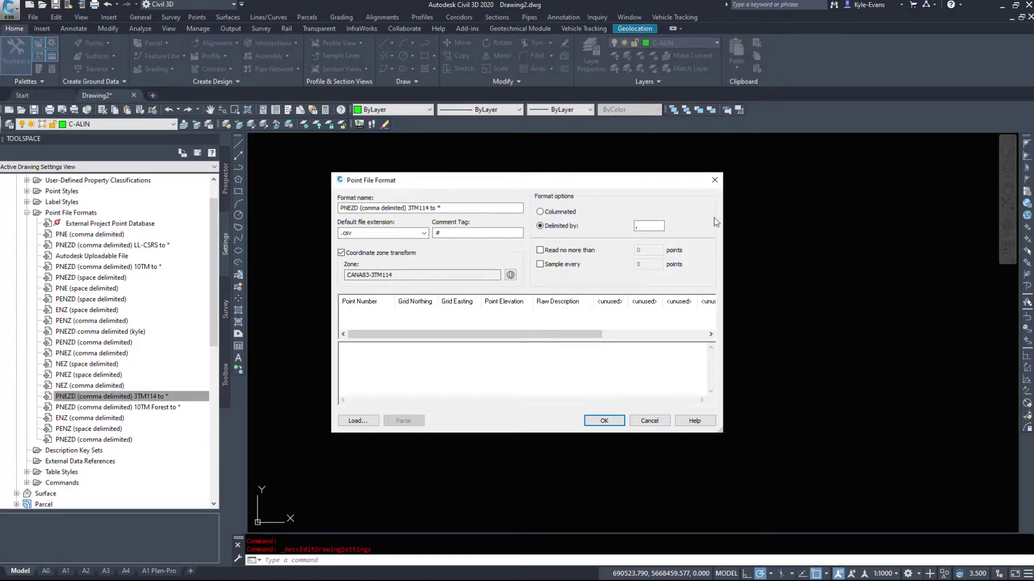
click(604, 421)
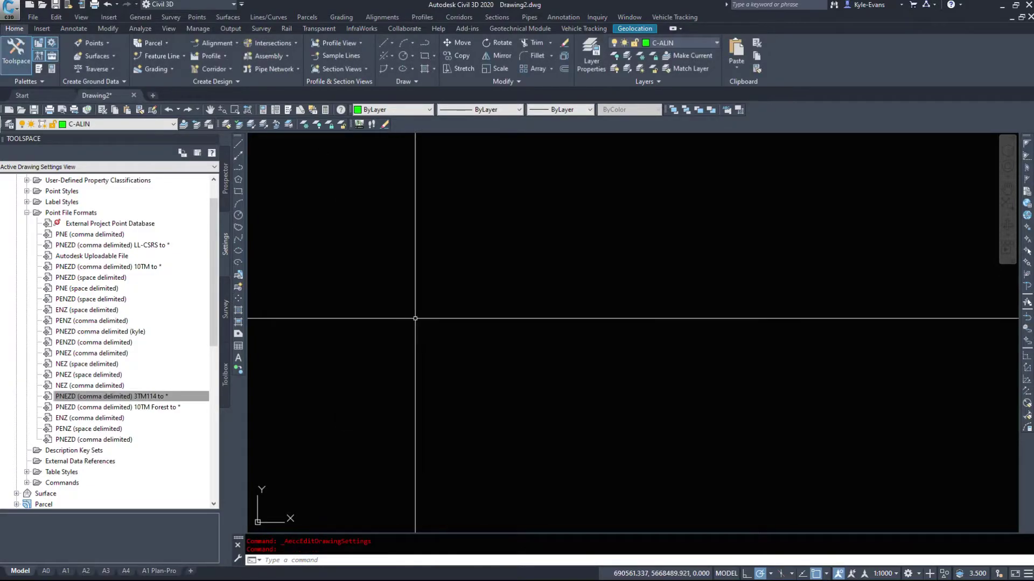
click(143, 246)
double_click(143, 246)
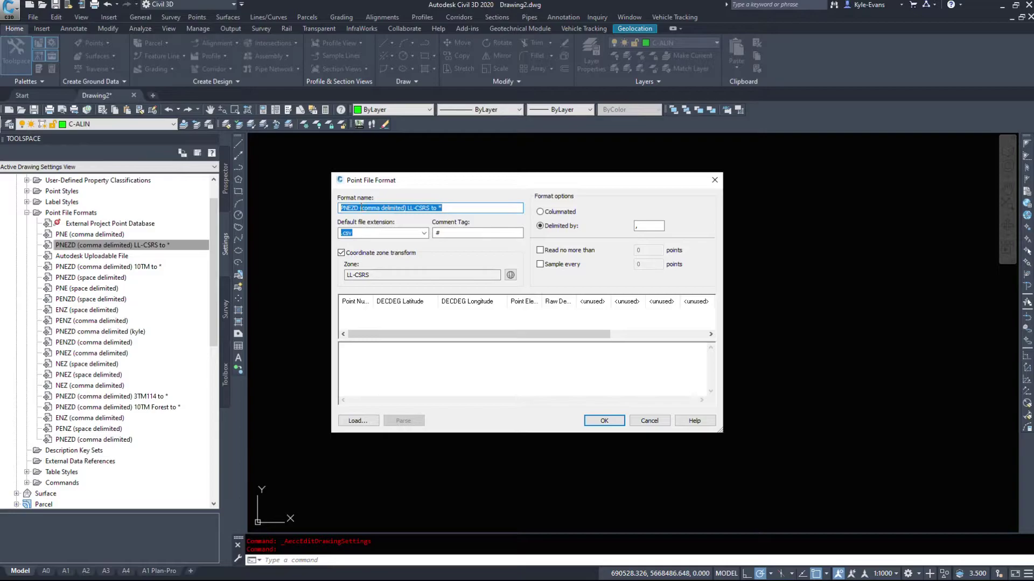
double_click(349, 208)
mouse_move(445, 208)
mouse_down()
mouse_move(411, 208)
mouse_move(428, 208)
mouse_up()
click(408, 207)
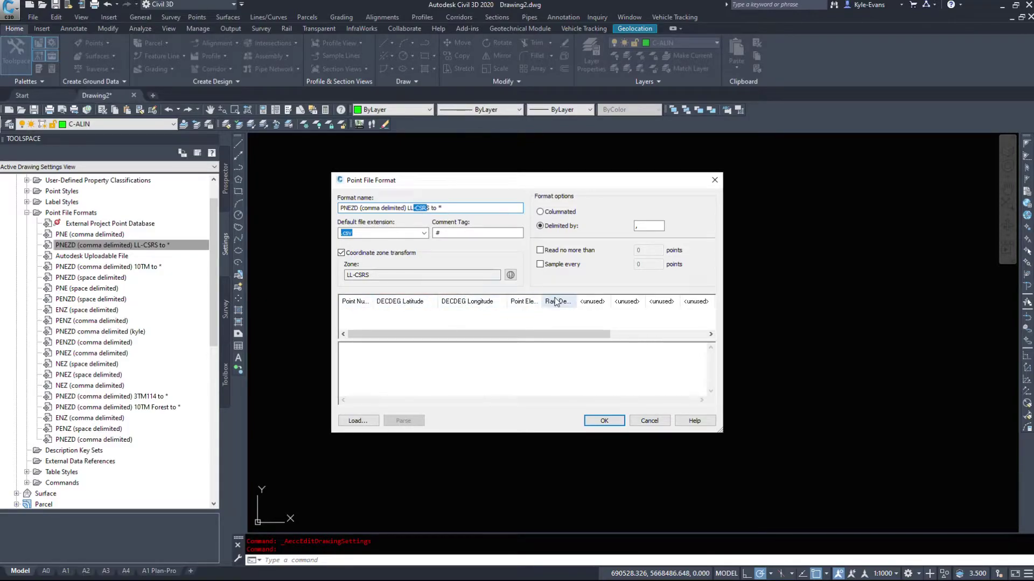
double_click(644, 226)
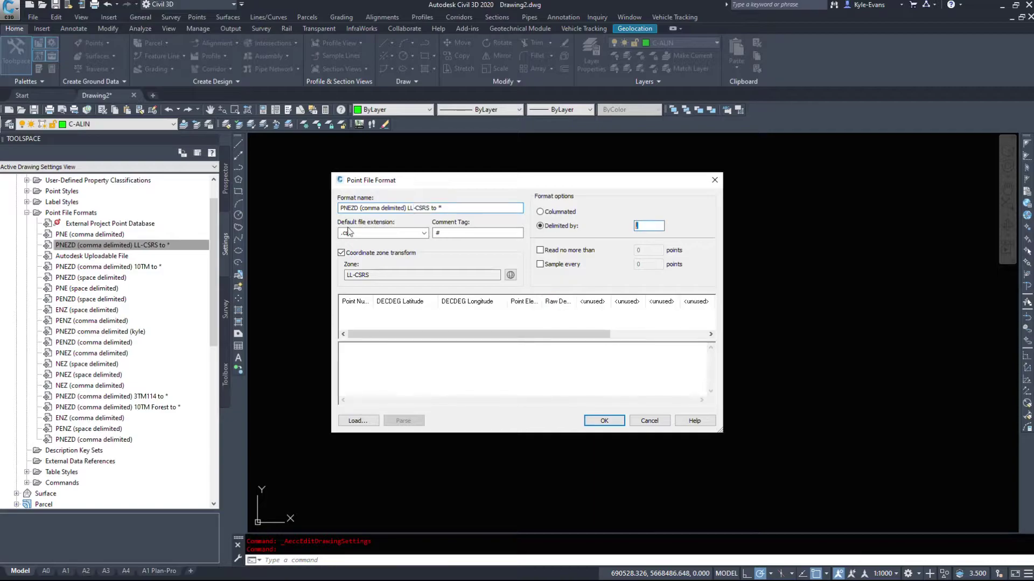
click(383, 234)
click(387, 275)
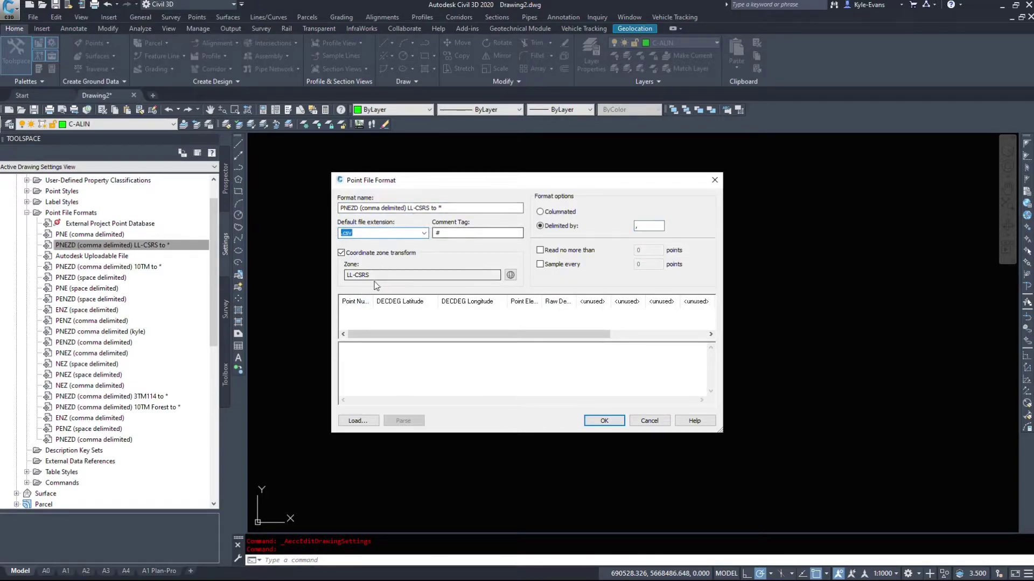
double_click(387, 276)
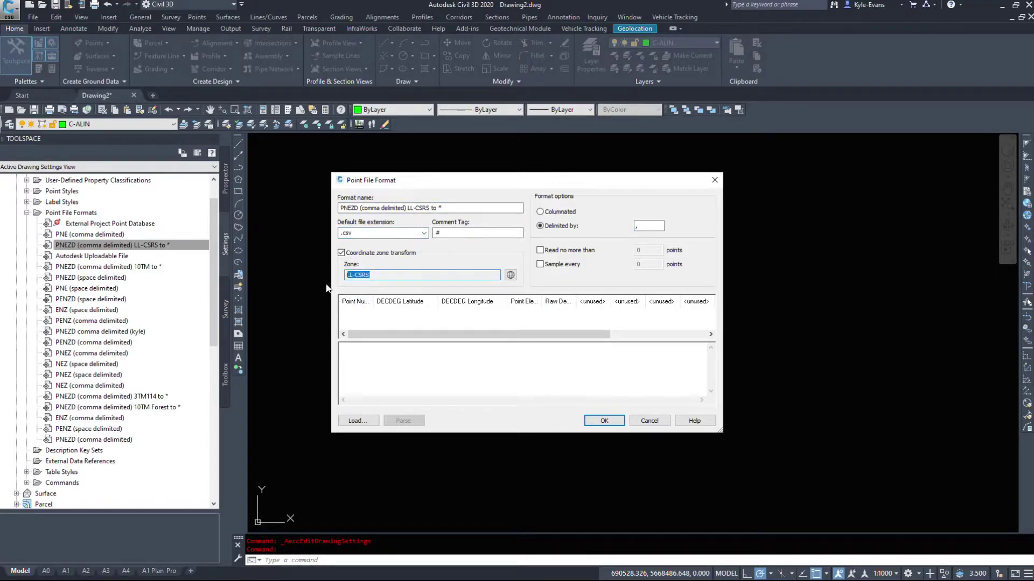
click(385, 275)
click(649, 420)
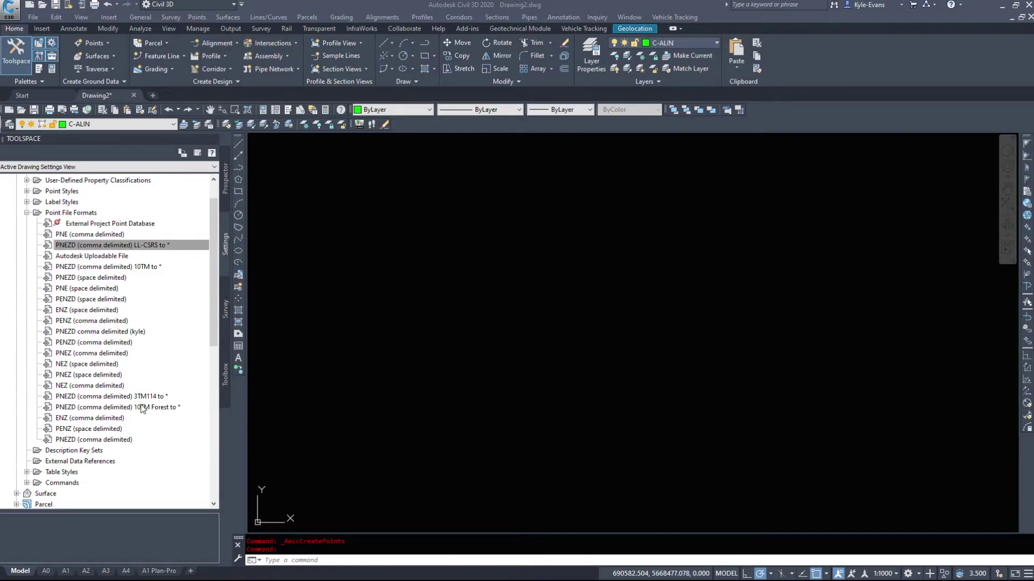
Change the drawing's coordinate system code from UTM83-12 to cana83-3tm114 in Drawing Settings
click(182, 405)
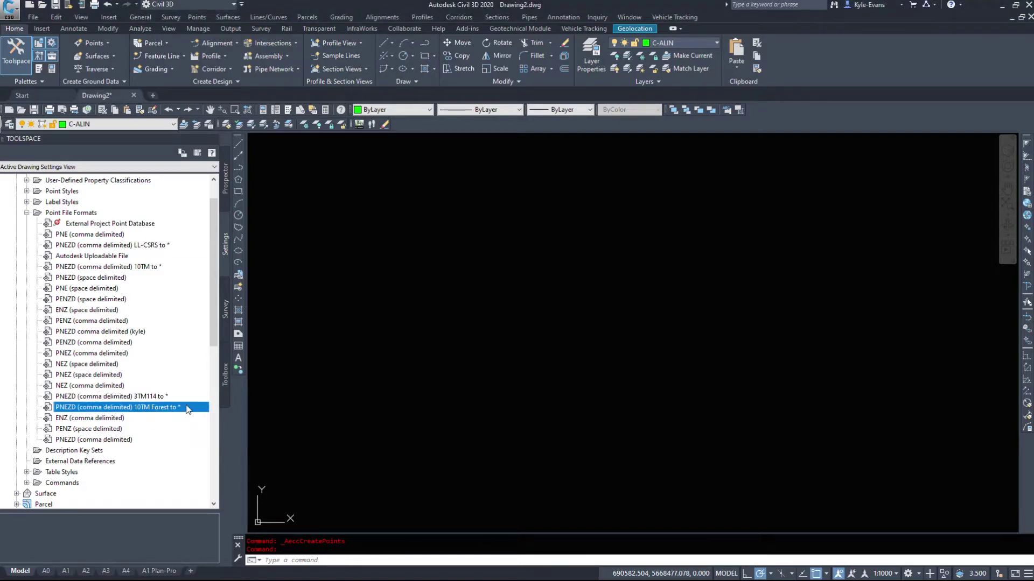
mouse_move(187, 410)
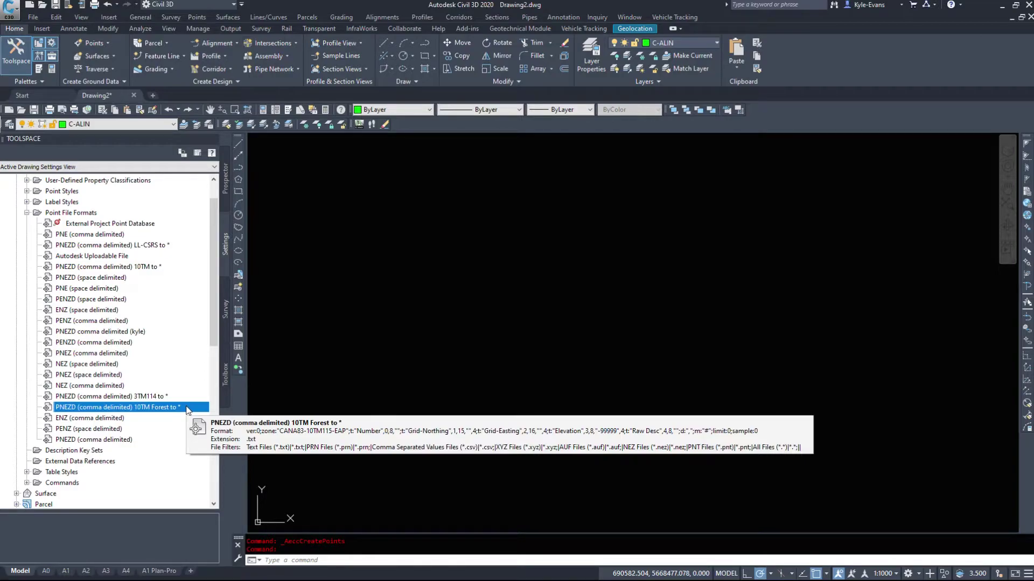
click(183, 397)
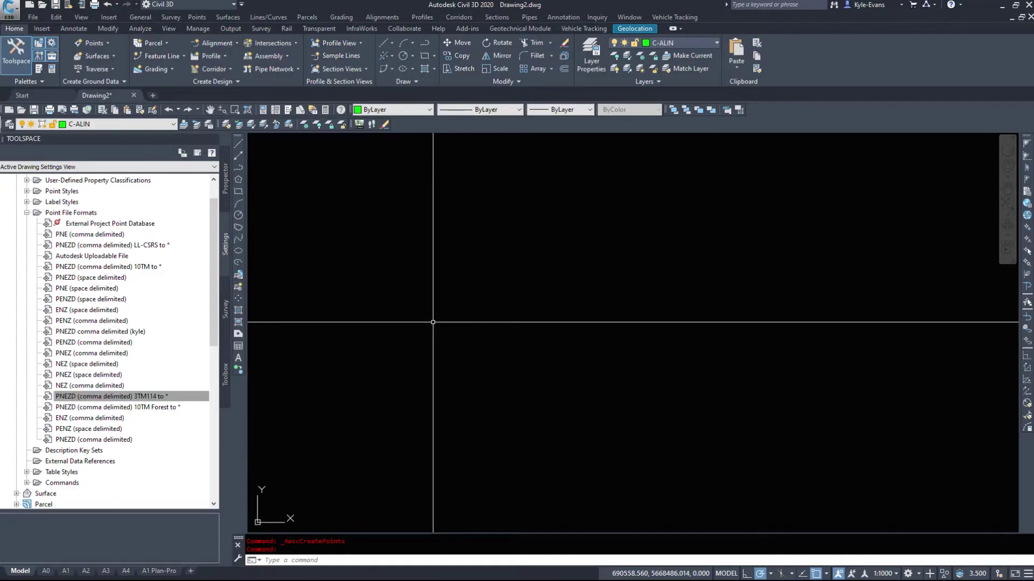
click(15, 20)
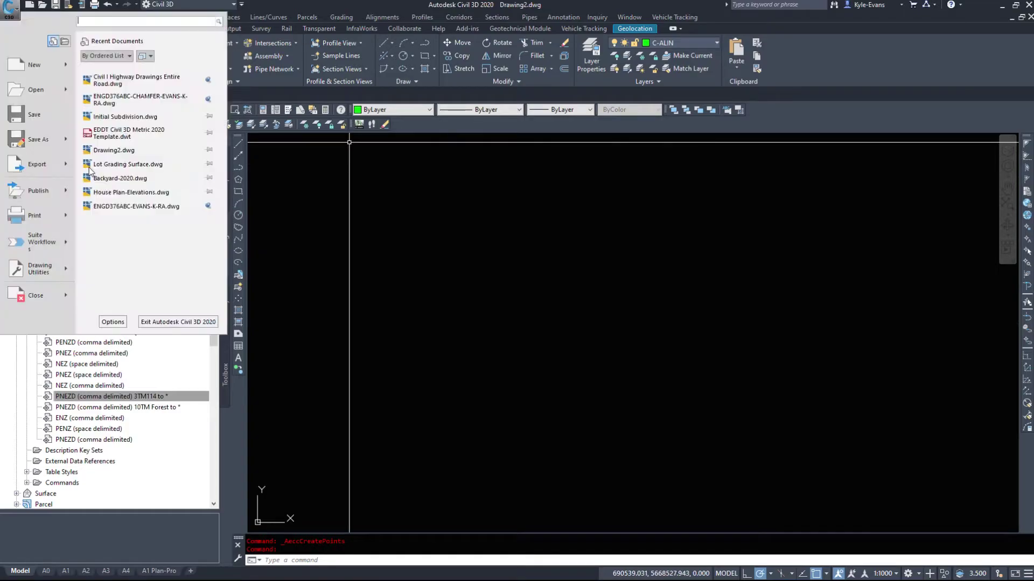
mouse_move(48, 275)
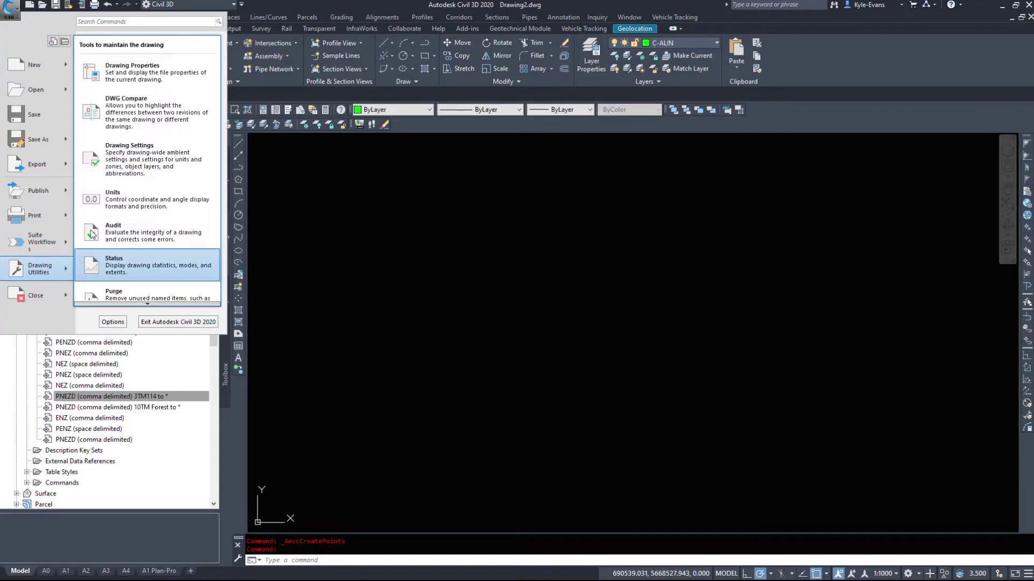
click(131, 156)
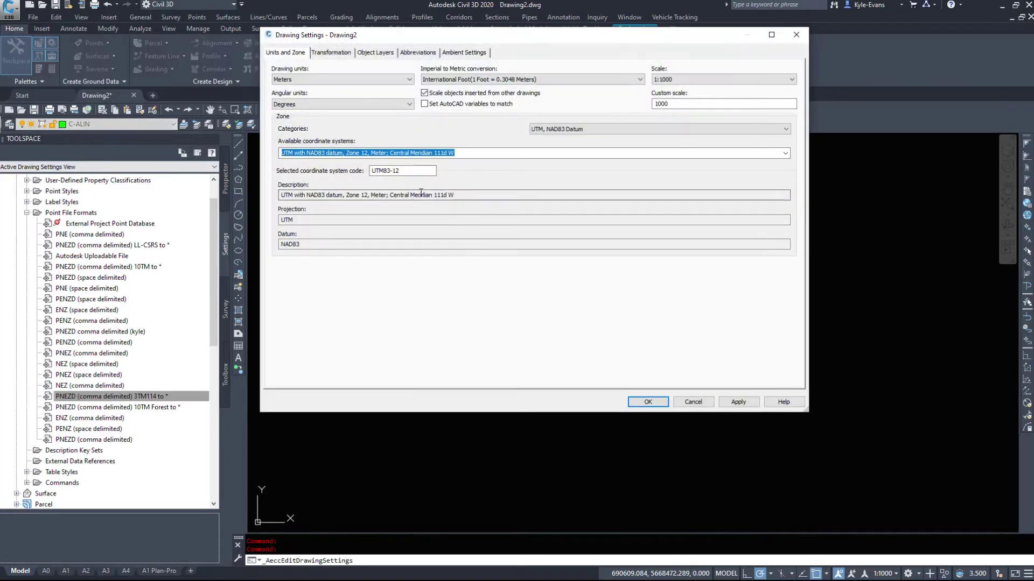
double_click(403, 170)
text(ca)
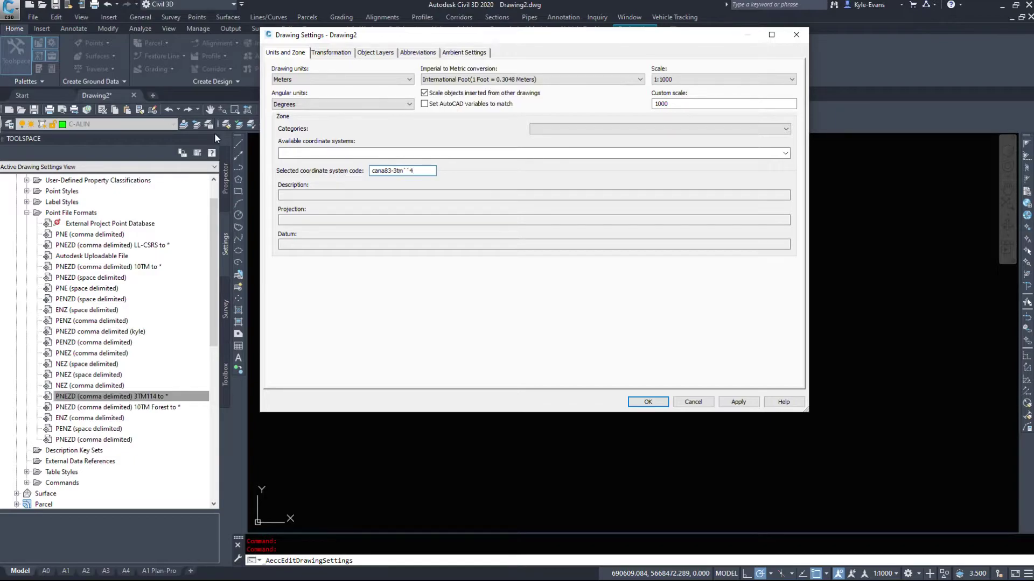
text(na83-3tm114)
key(Tab)
key(Return)
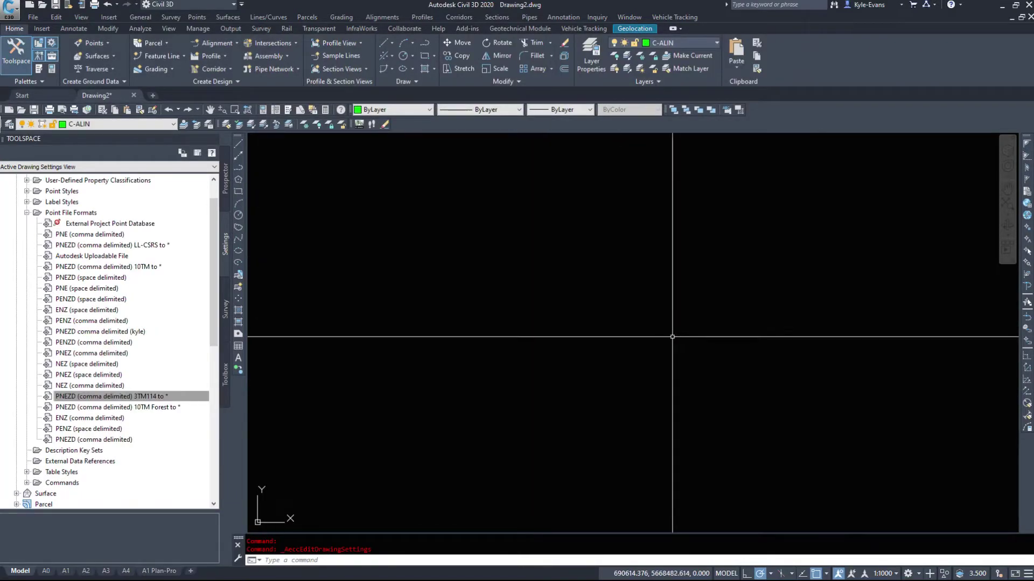
Select the 10TM Forest point file format and open Create Points from the Points menu
click(143, 408)
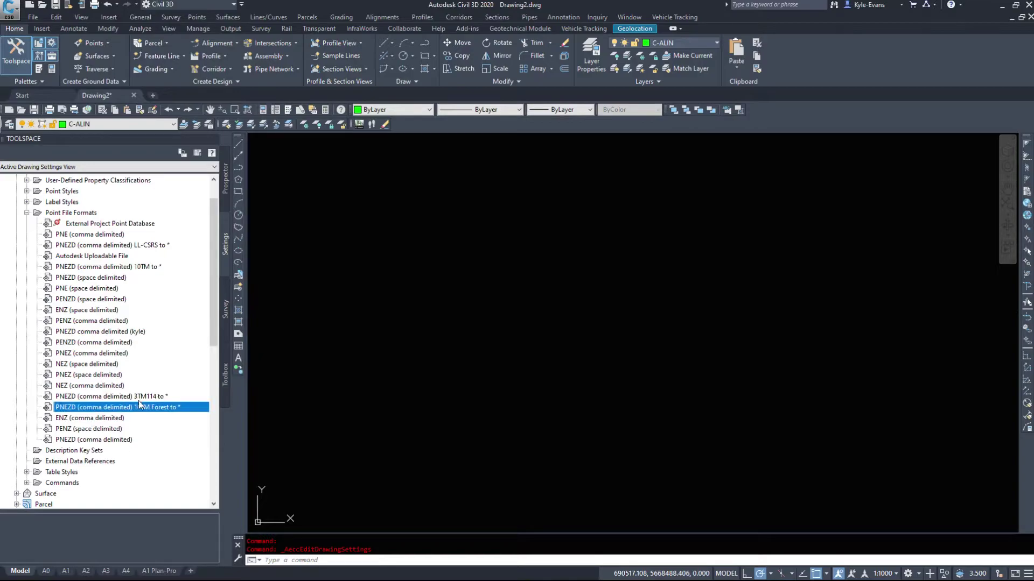
click(197, 16)
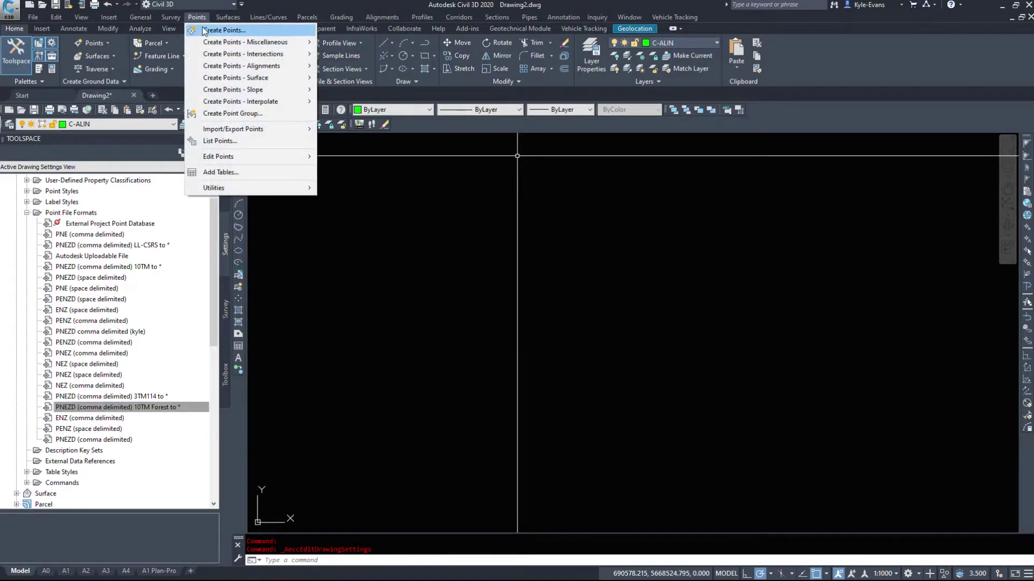
click(204, 31)
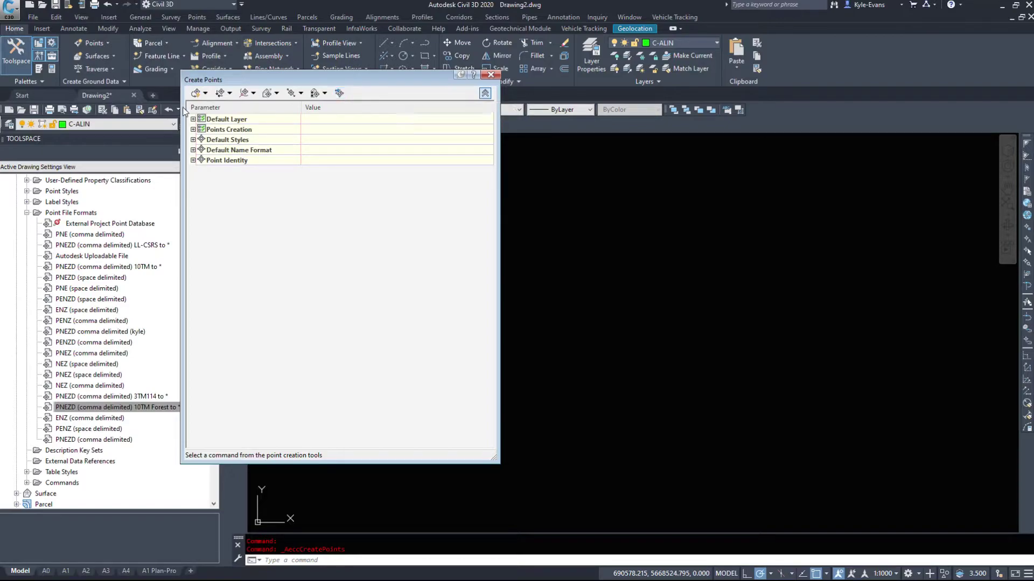
Add Survey.csv to Import Points and read it with PNEZD (comma delimited) 10TM to *
click(192, 119)
click(339, 94)
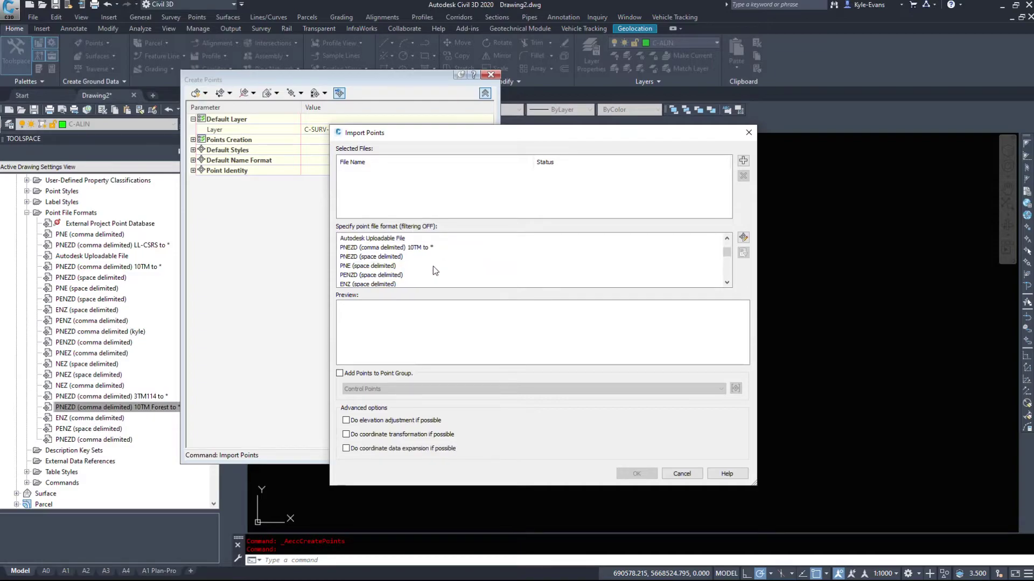
click(372, 240)
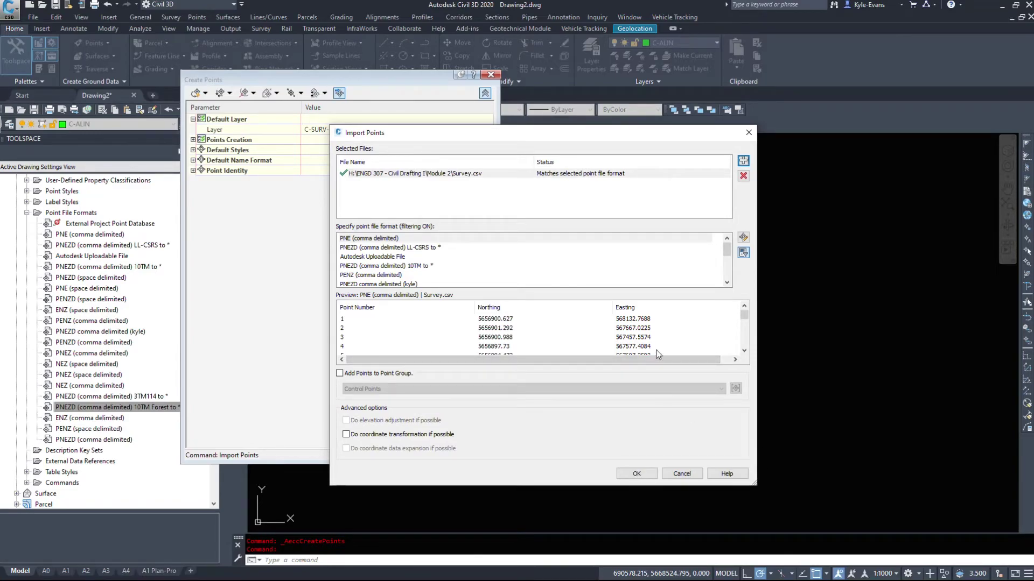
click(403, 267)
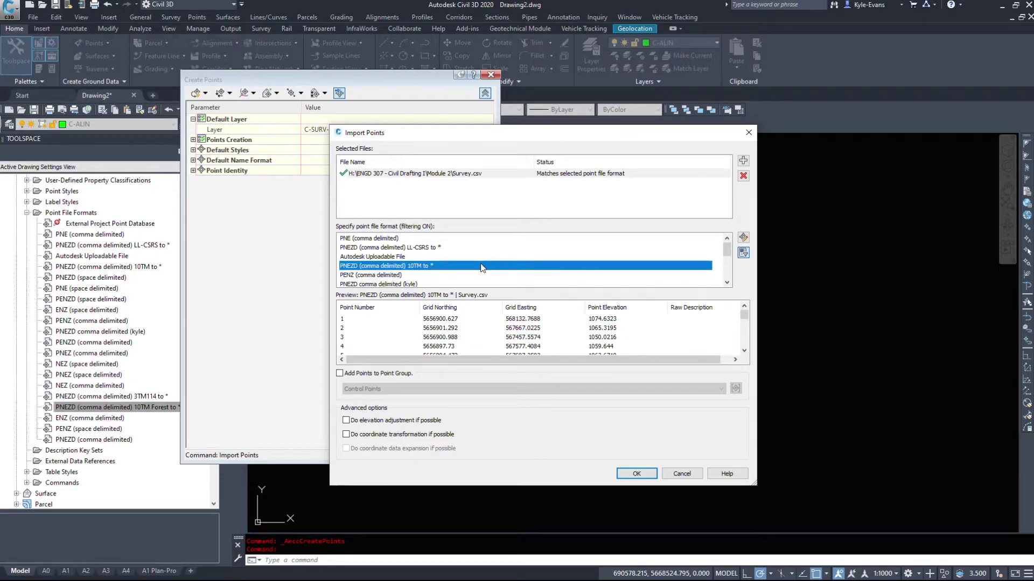
Send the imported points to a new point group named Test, with elevation adjustment and coordinate transformation enabled
click(427, 323)
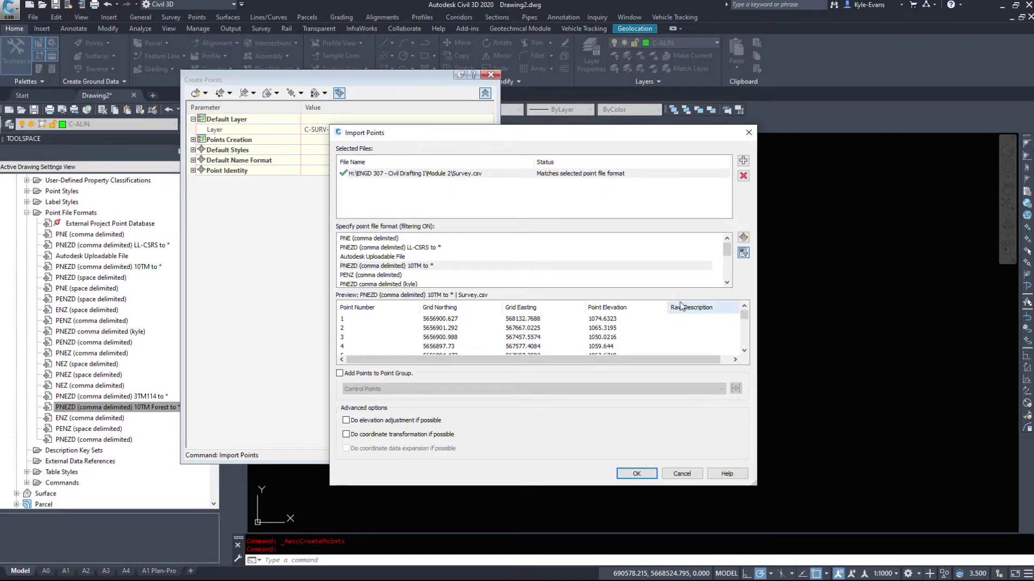
click(362, 373)
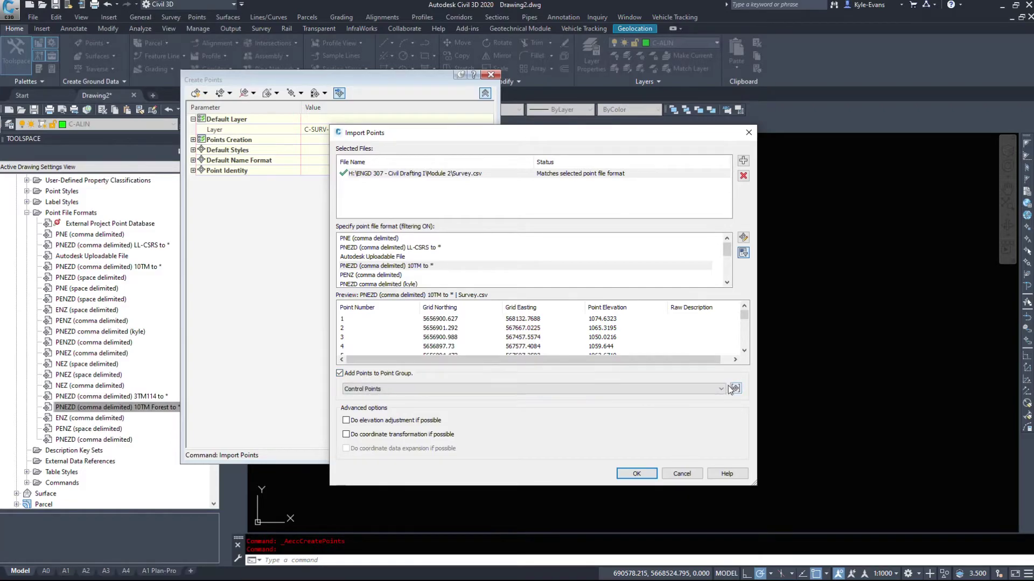
click(734, 389)
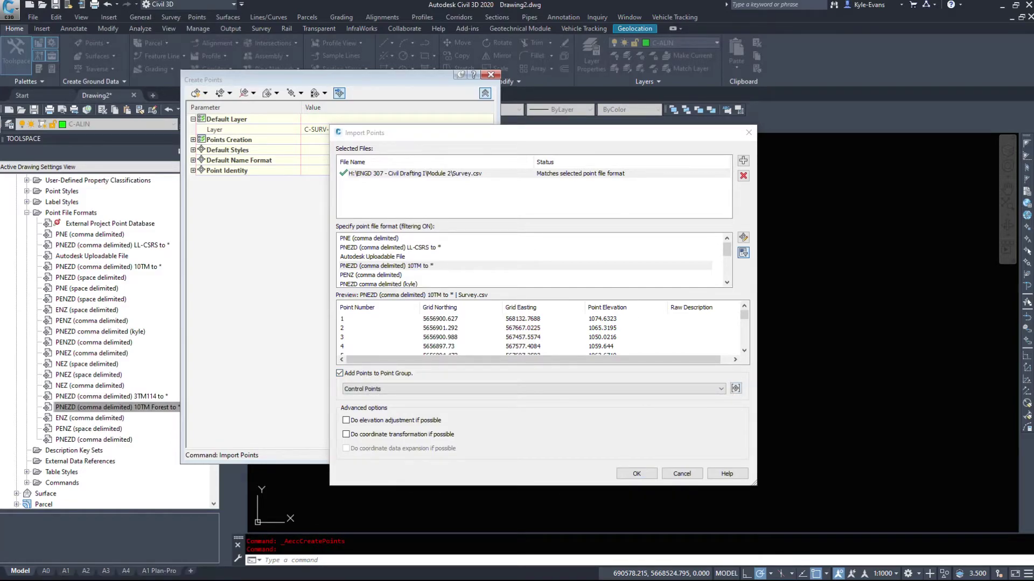
text(Test)
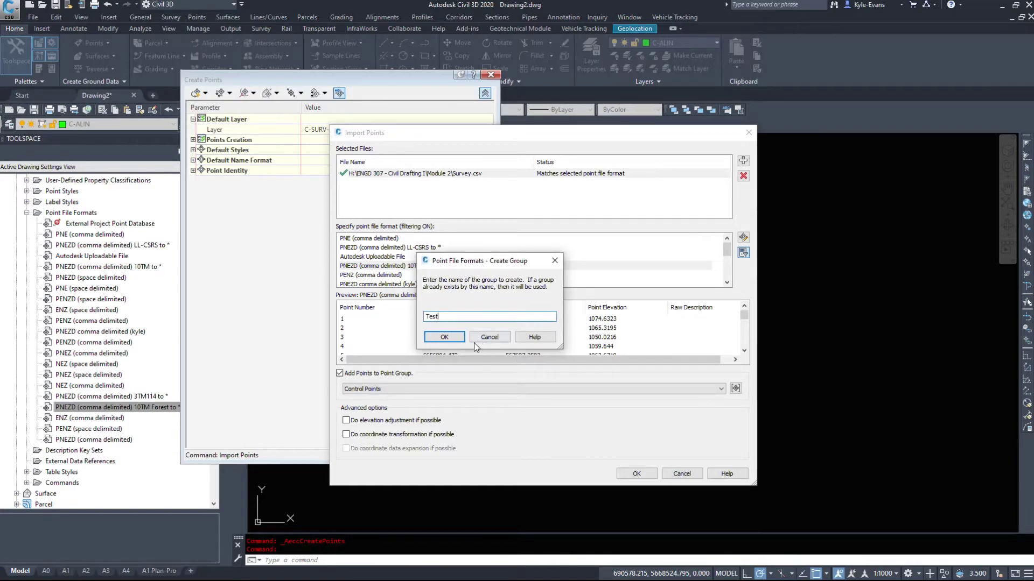
click(444, 337)
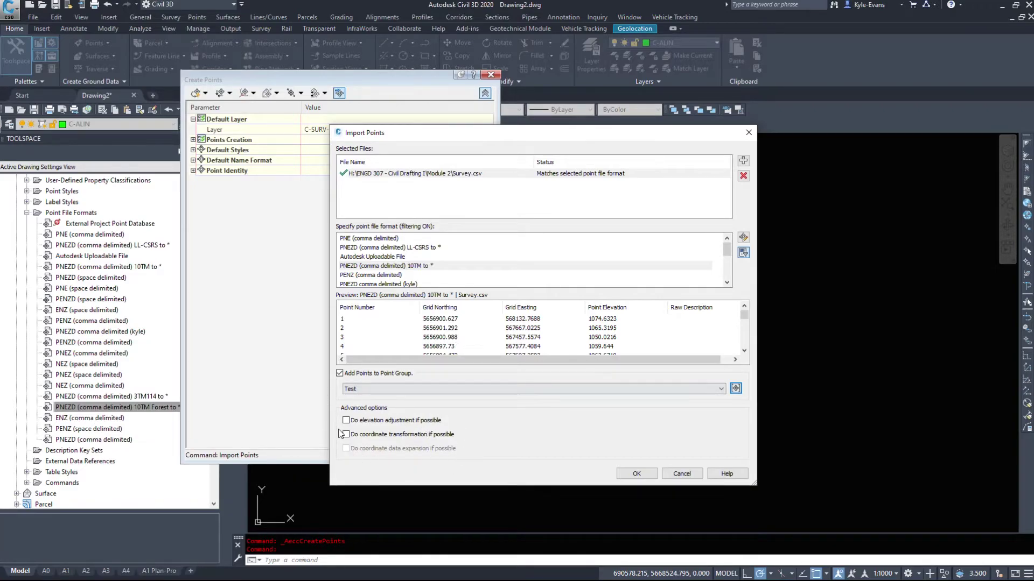
click(345, 420)
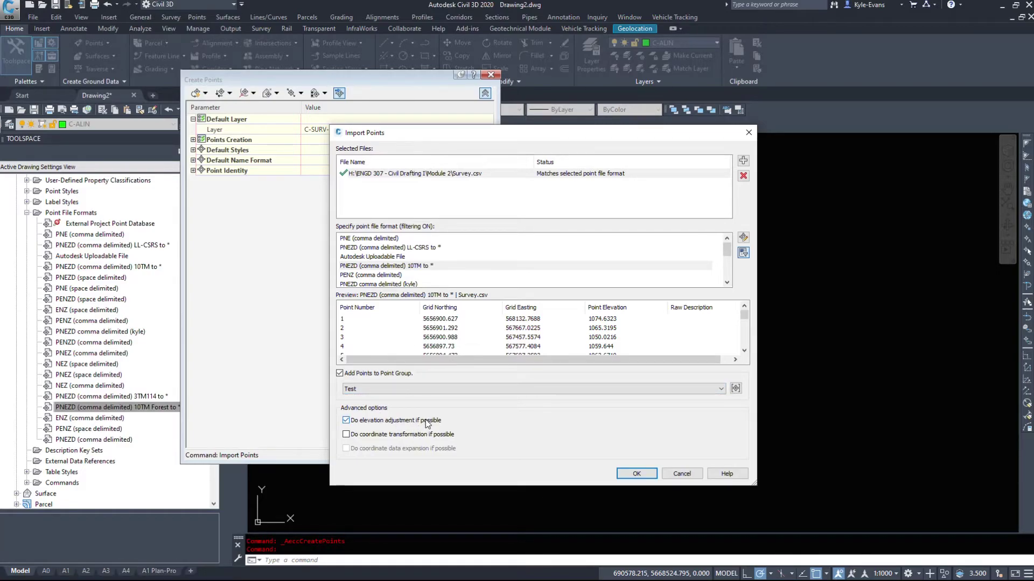
click(384, 436)
Run the Survey.csv import and close the Create Points toolbar
click(636, 473)
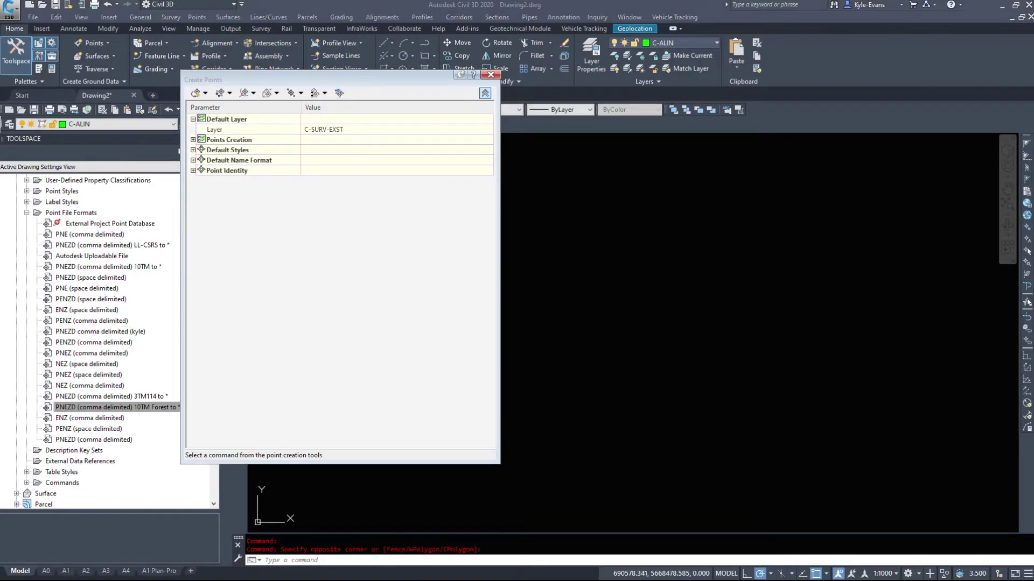
click(565, 269)
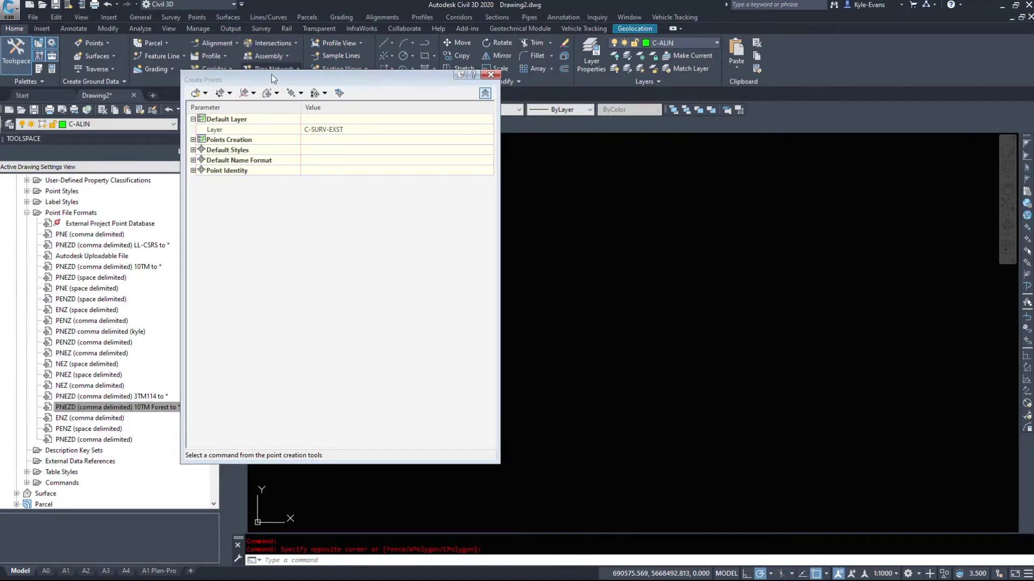
click(490, 75)
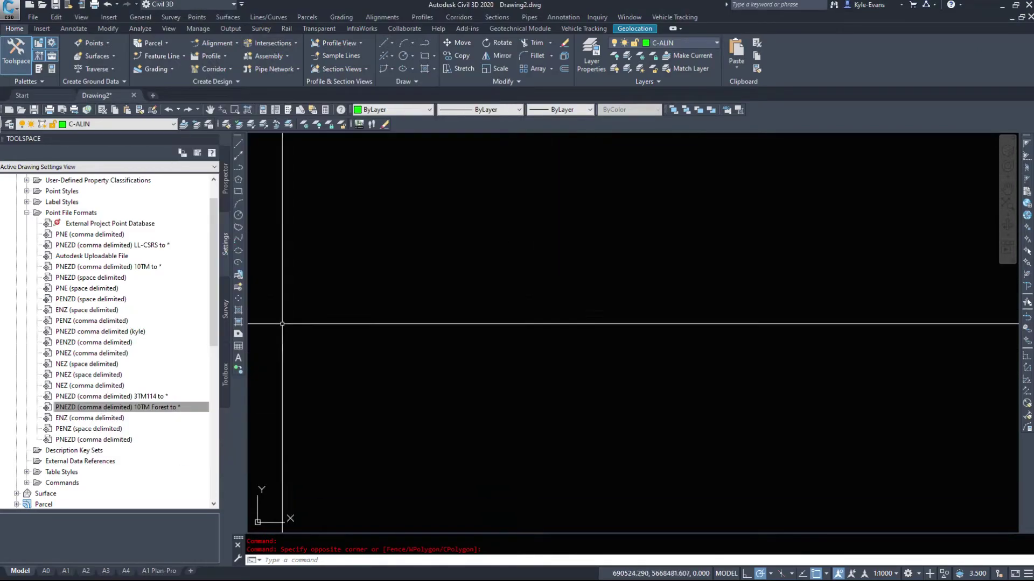
Switch Toolspace to Prospector, zoom extents with ZE, and pan to frame the red point cloud
click(225, 180)
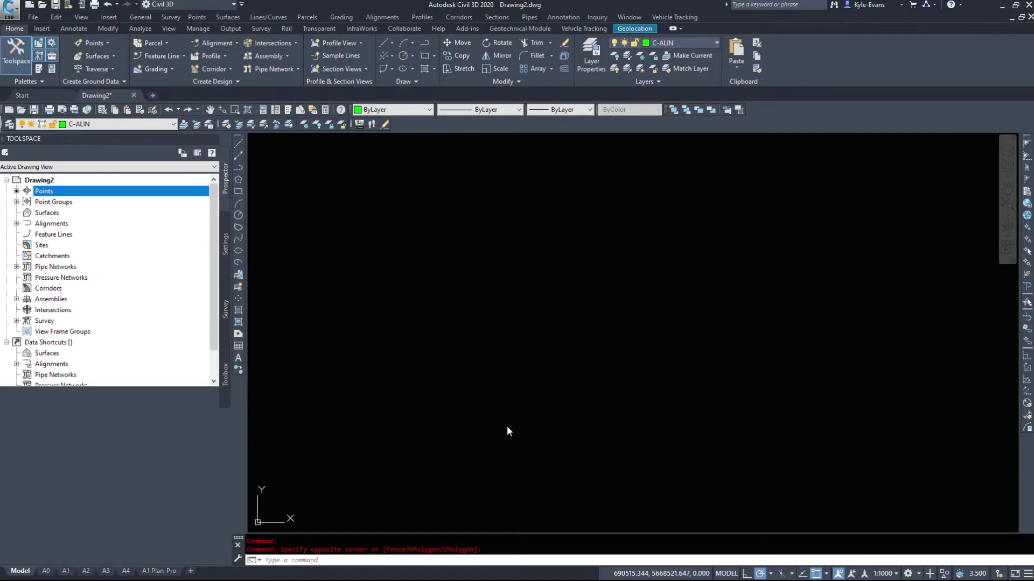
text(ze)
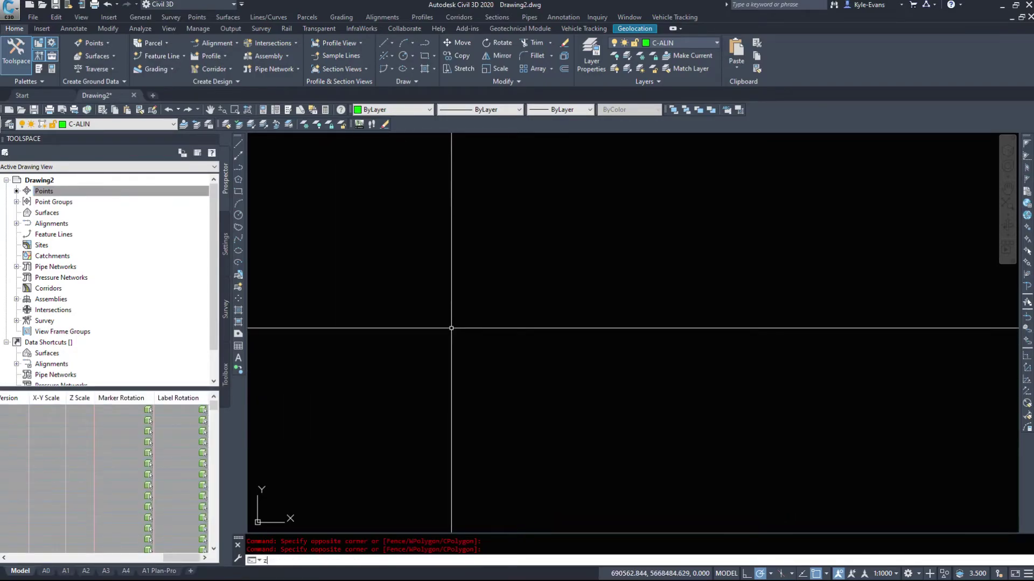
key(Return)
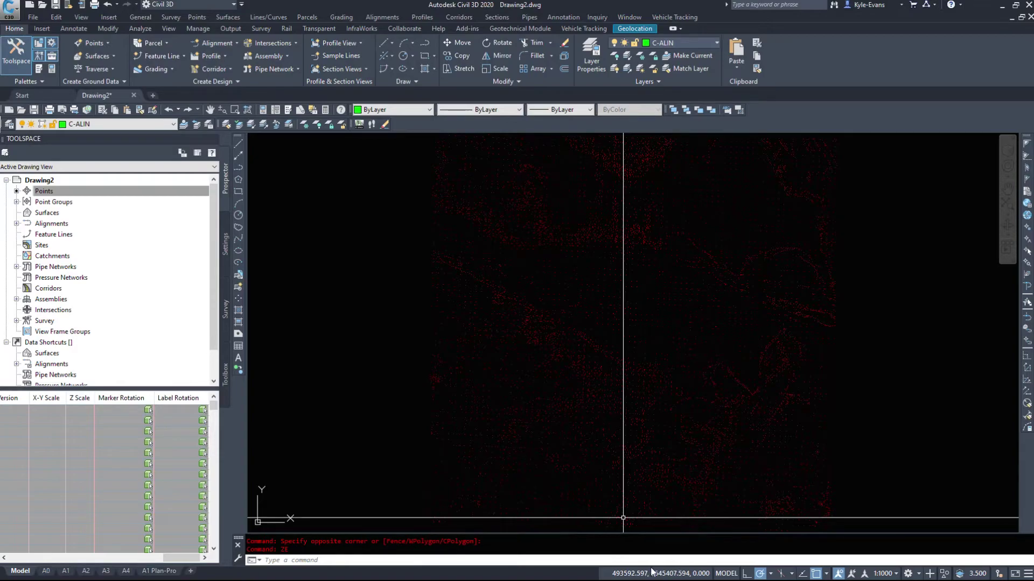
middle_drag(639, 315, 597, 293)
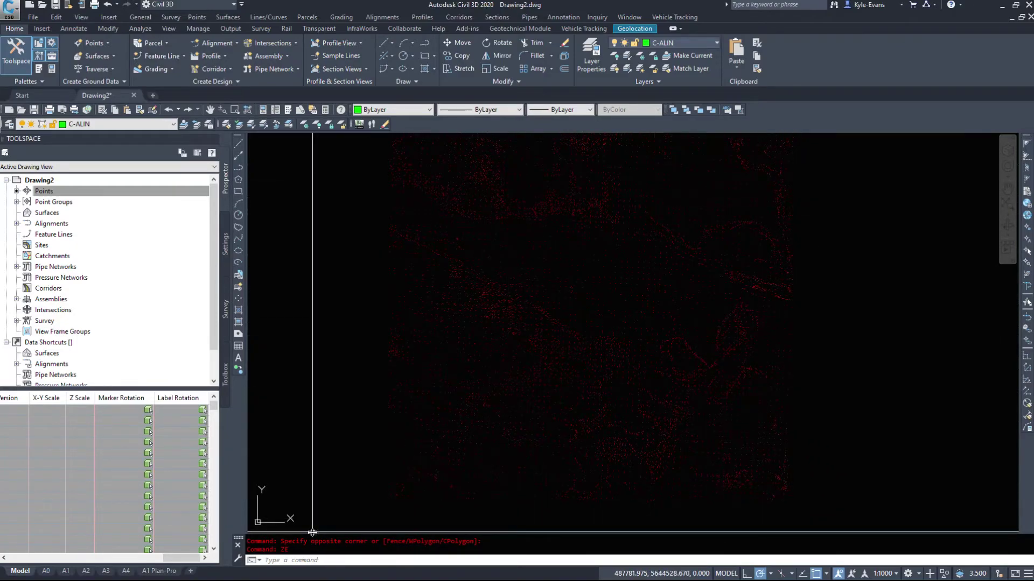
drag(313, 532, 313, 507)
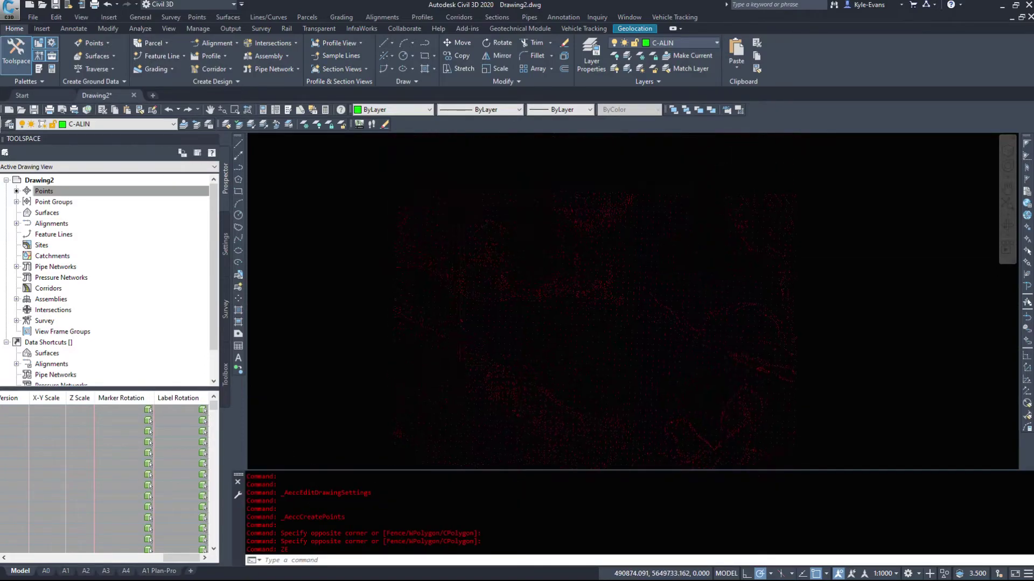
scroll(473, 372, down, 5)
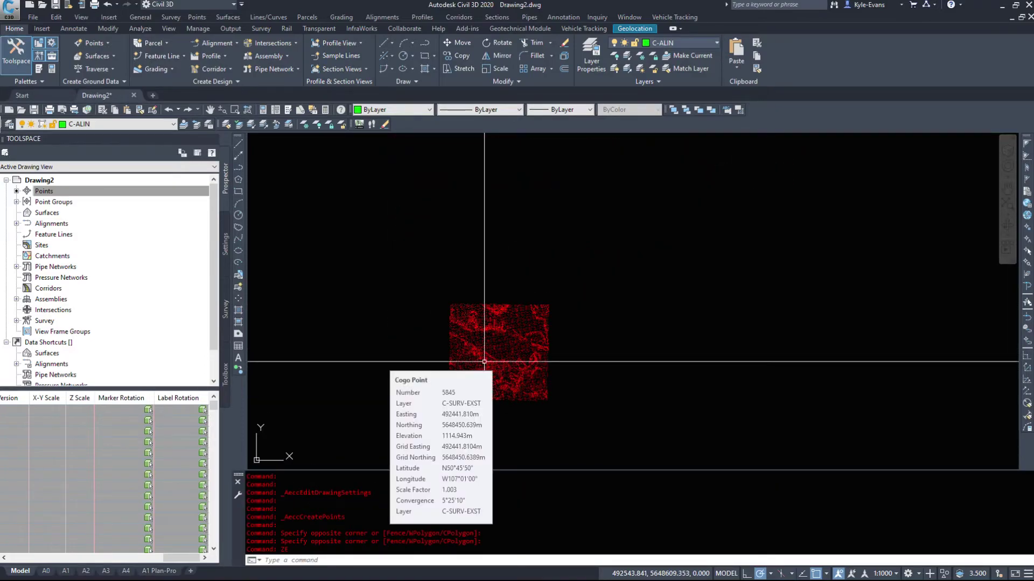
Find NAD83_to_CSRS in the Coordinate System Library and review its grid data file interpolation, cancelling unchanged
text(mapcsliub)
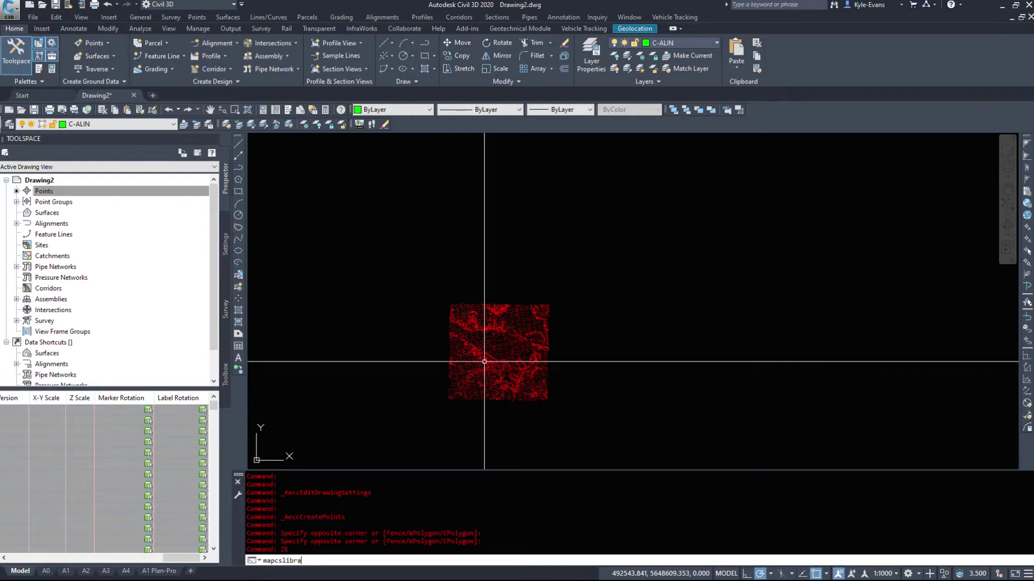
key(Return)
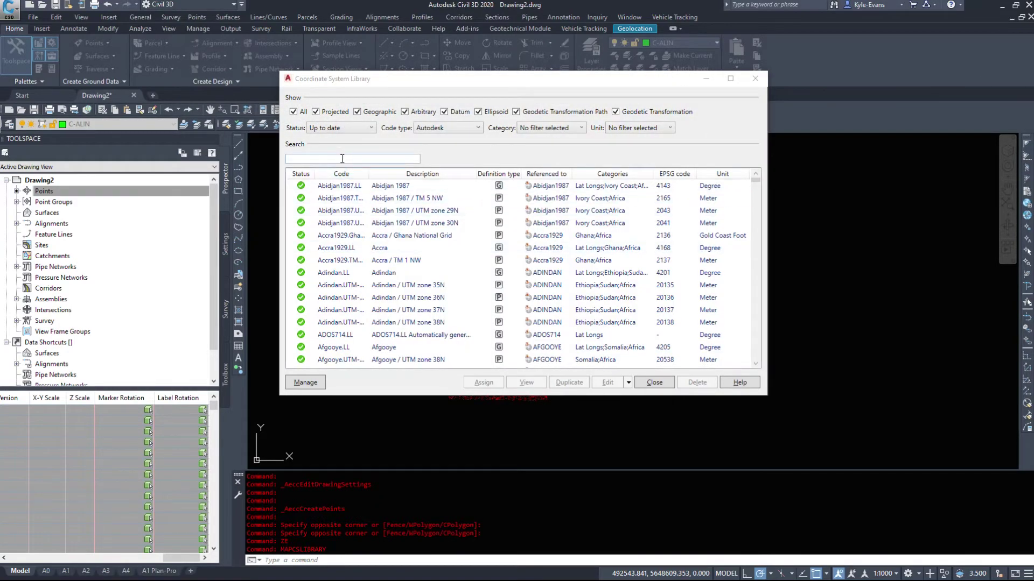
text(nad)
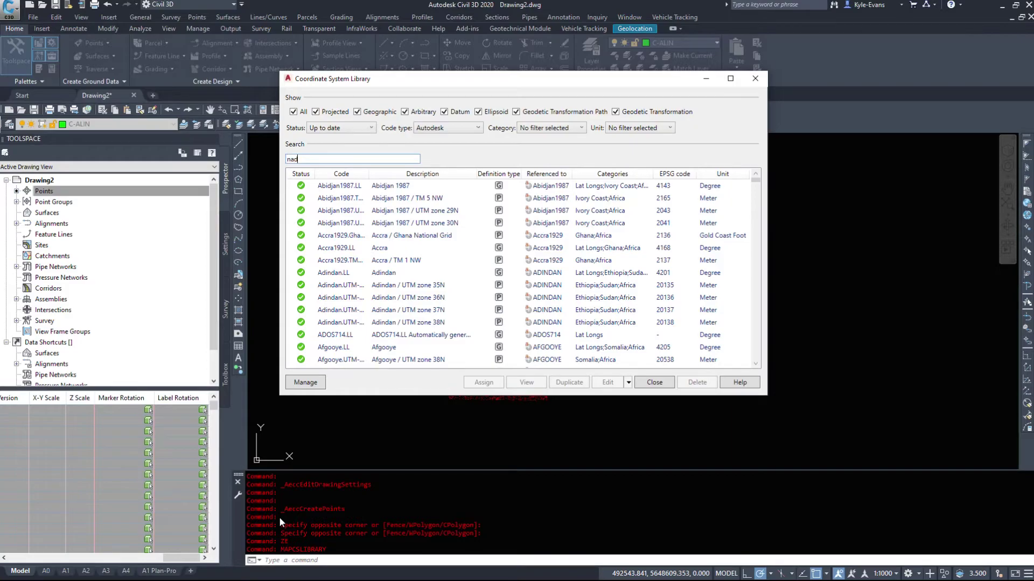
text(83_to_csrs)
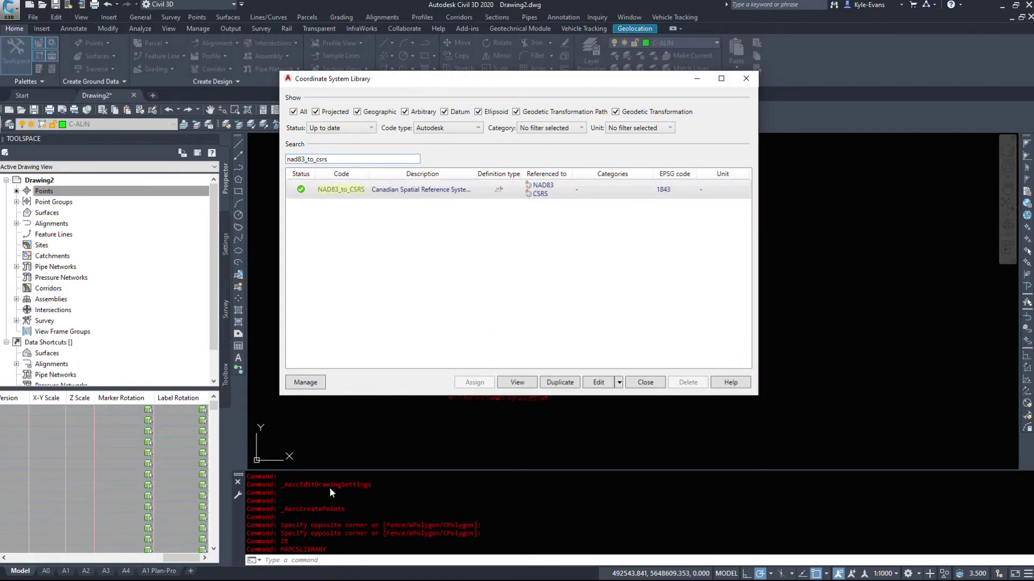
click(425, 191)
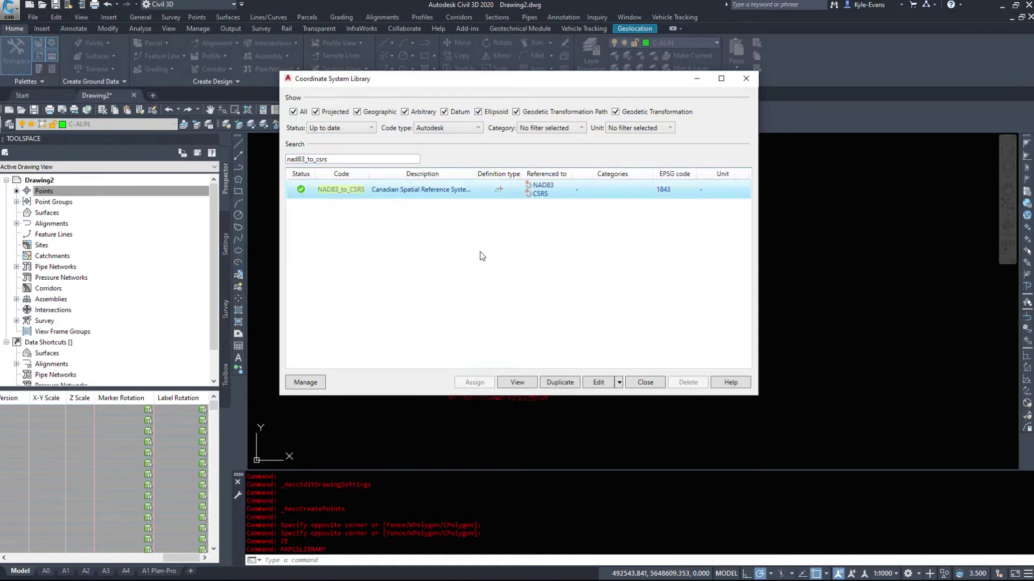
click(599, 383)
click(325, 156)
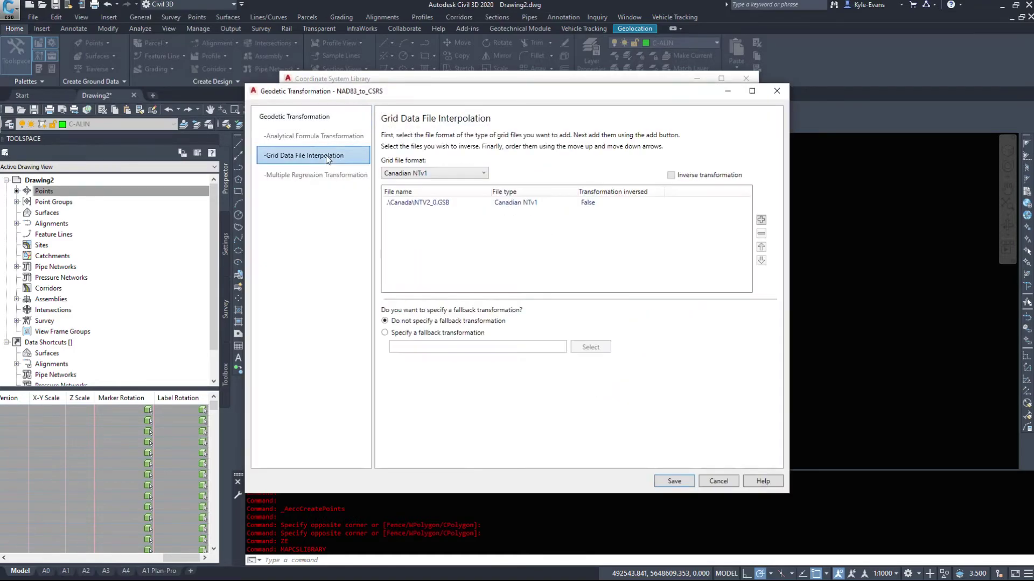
click(722, 480)
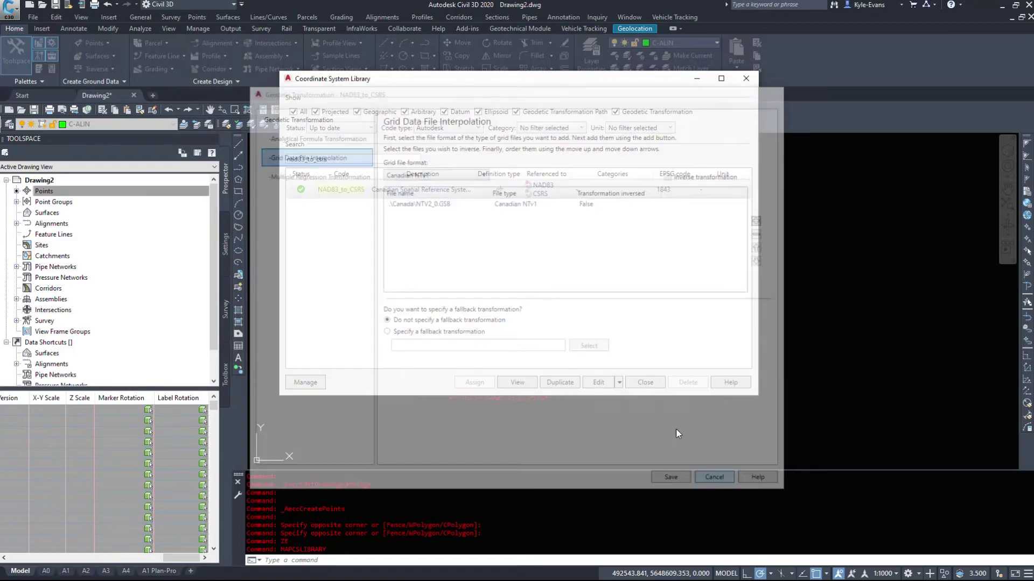
Close the library, enlarge the drawing area, crossing-select the imported points, and bring up Import Points
click(651, 386)
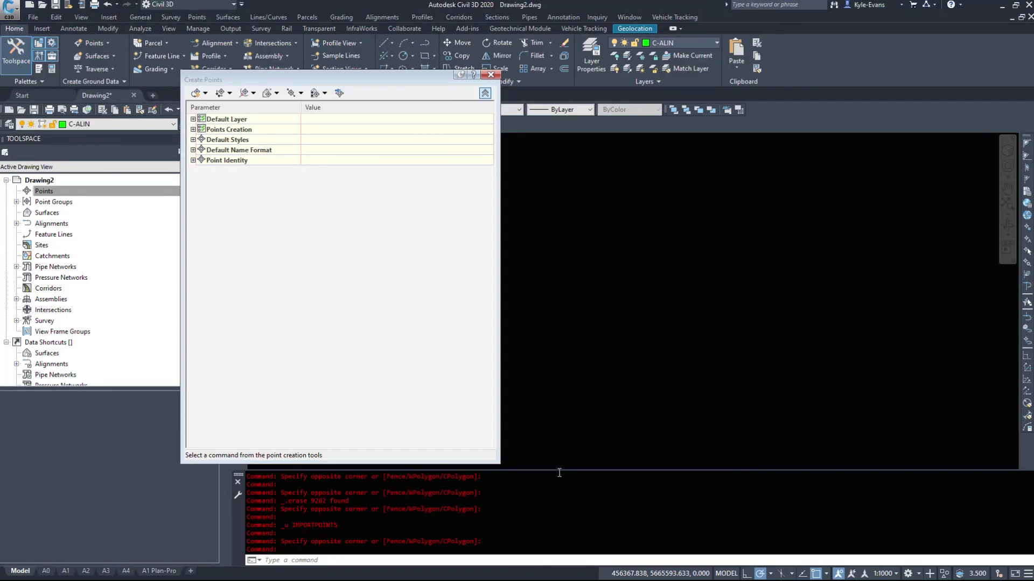
drag(559, 470, 555, 513)
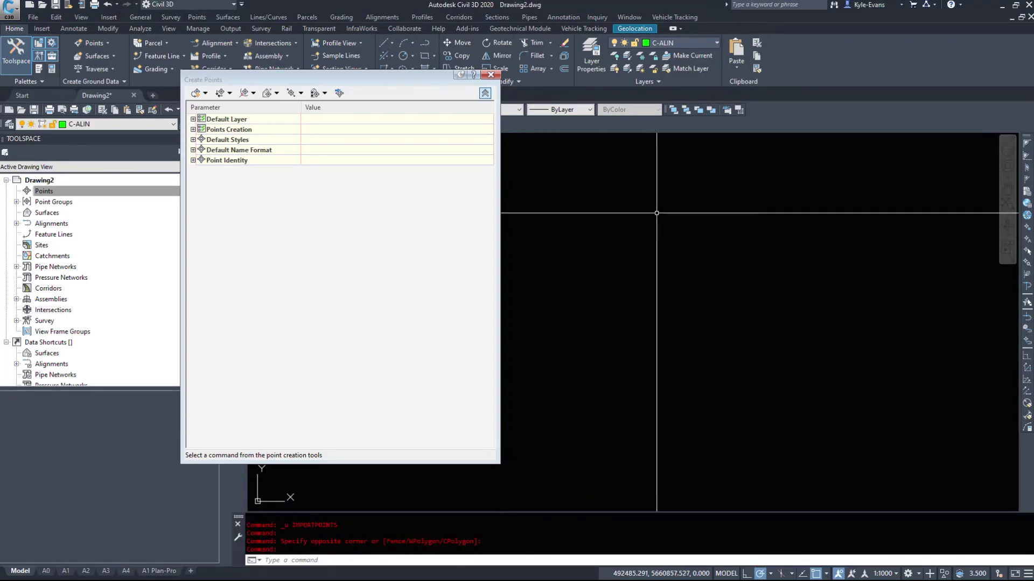
click(860, 170)
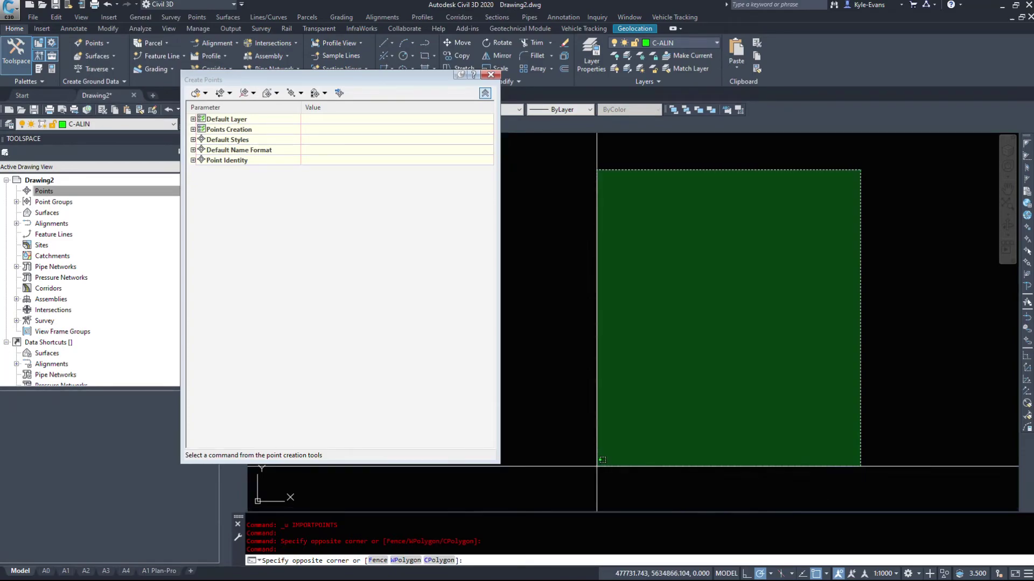
click(595, 392)
click(339, 93)
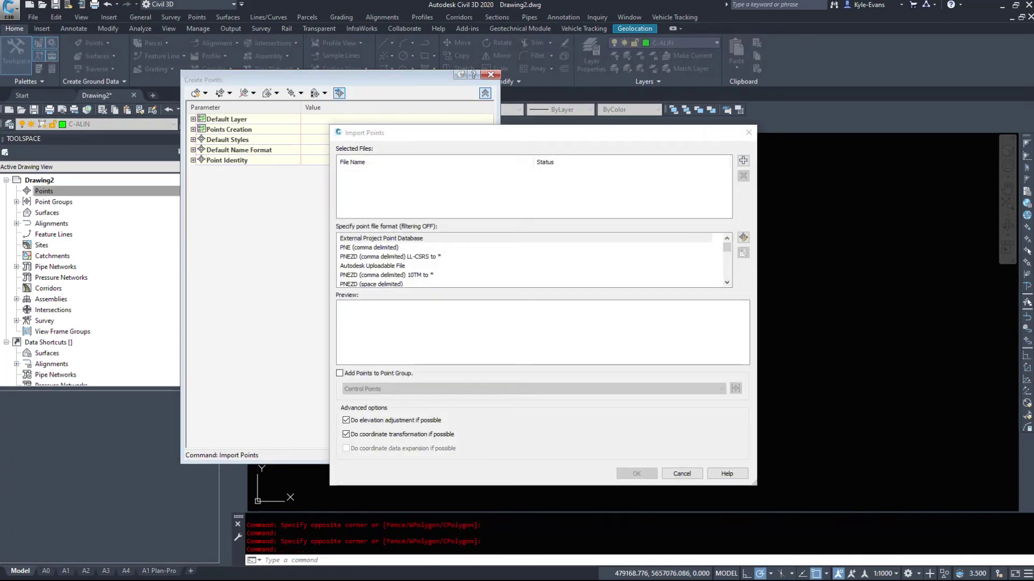
Add Survey.csv and choose the 'PNEZD (comma delimited) 10TM Forest to *' format
click(743, 160)
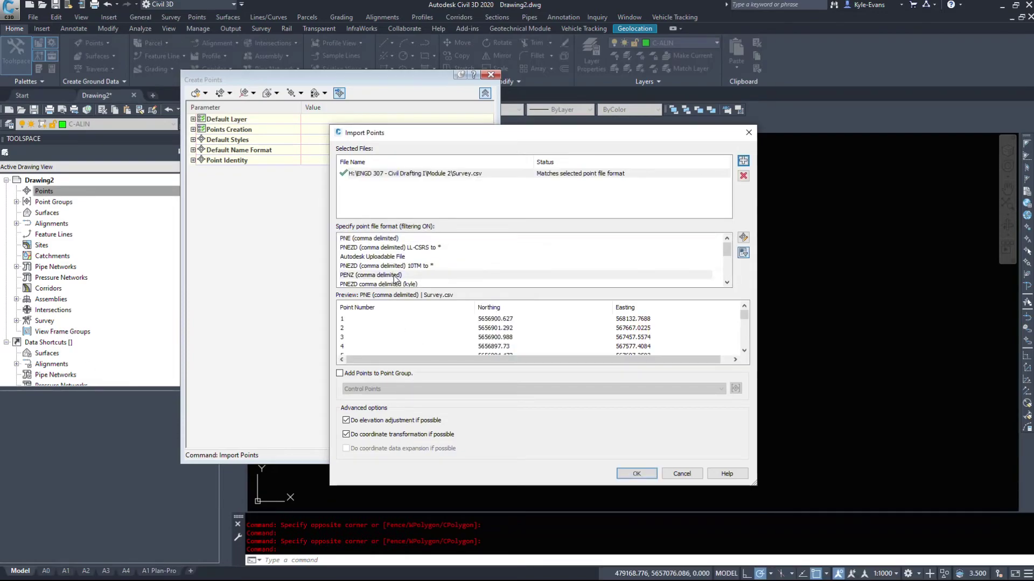
click(402, 266)
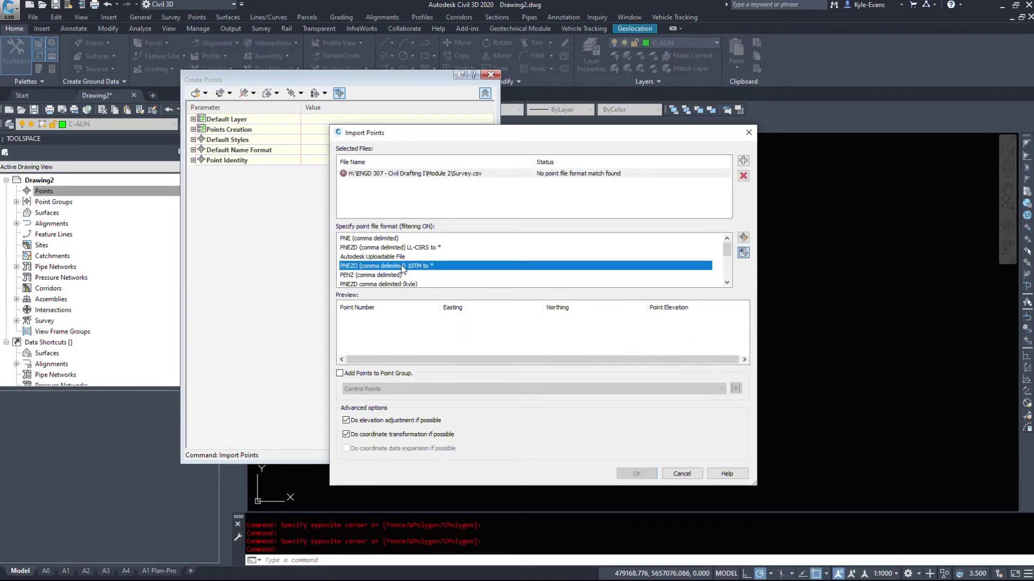
scroll(433, 256, down, 3)
click(429, 275)
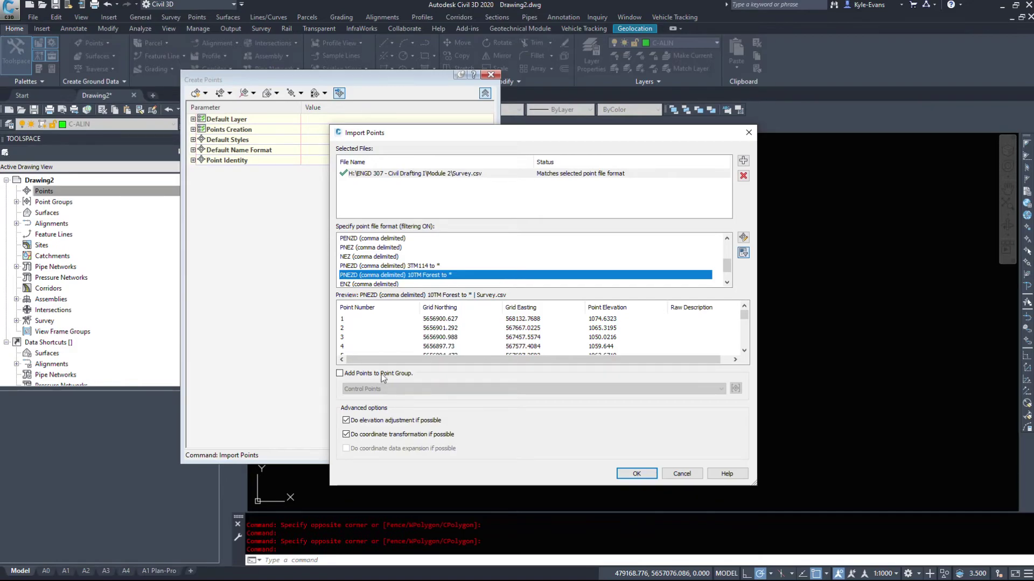
scroll(434, 264, up, 1)
scroll(441, 258, down, 1)
Put the imported points into the Test point group and run the import
click(372, 375)
click(374, 391)
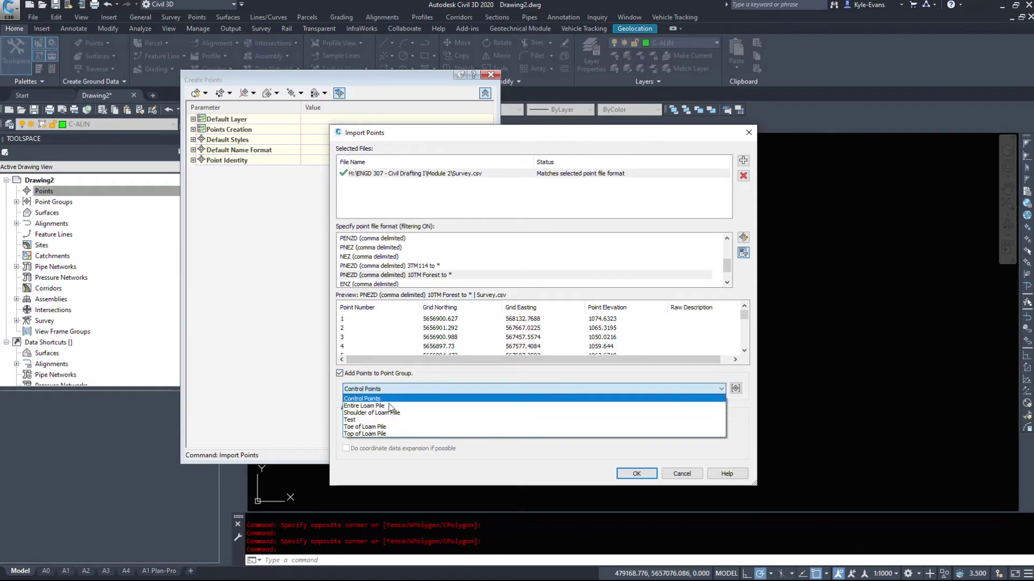
click(380, 430)
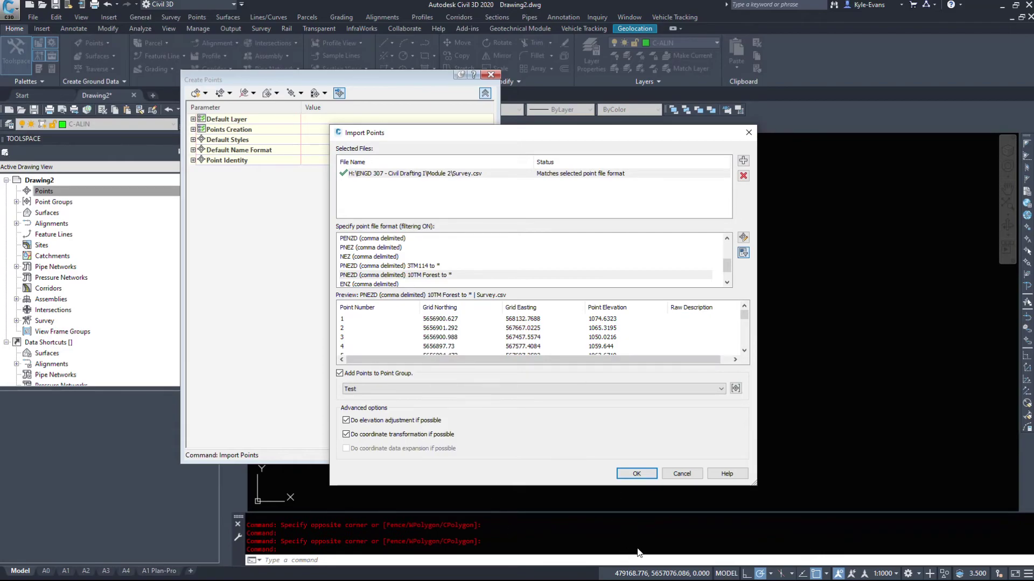
click(632, 475)
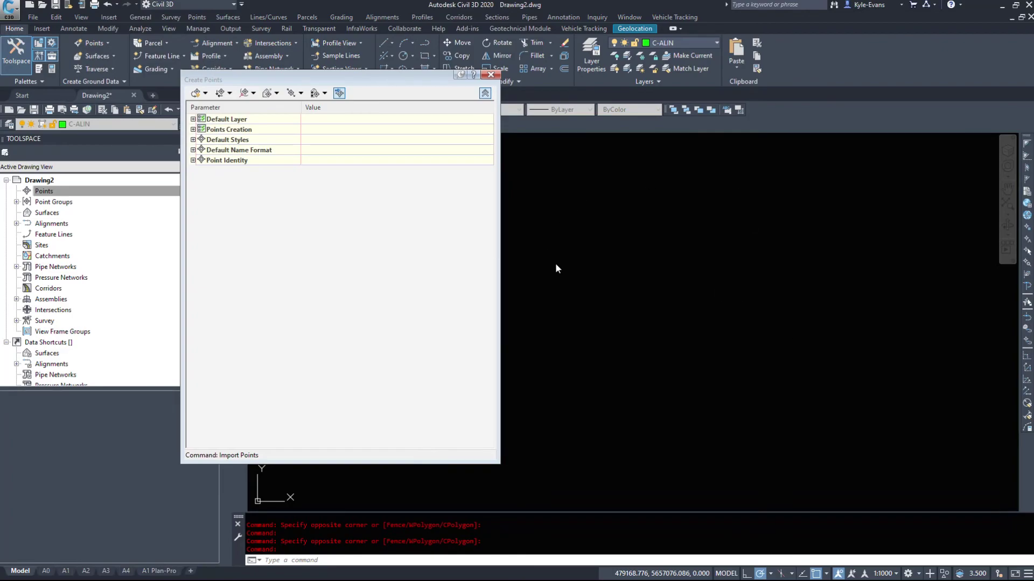
Zoom extents with ZE to show all re-imported points at their negative eastings
click(611, 403)
click(669, 342)
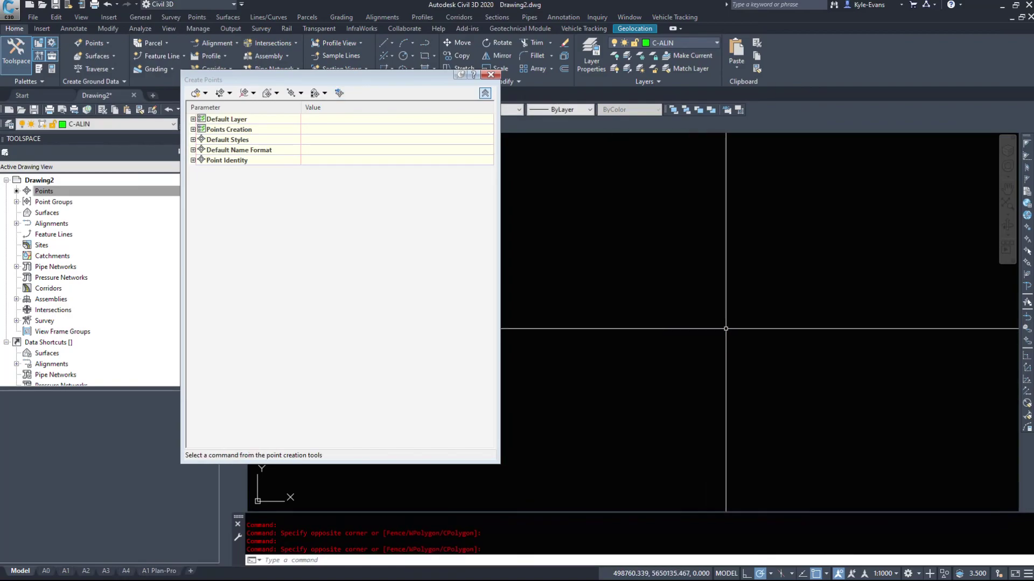
text(ze)
key(Return)
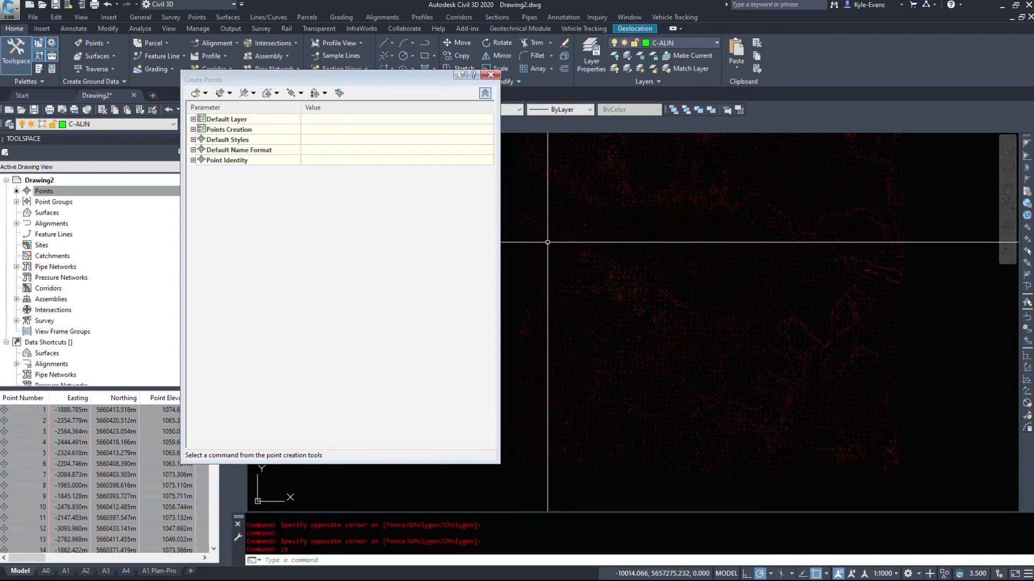
mouse_move(547, 243)
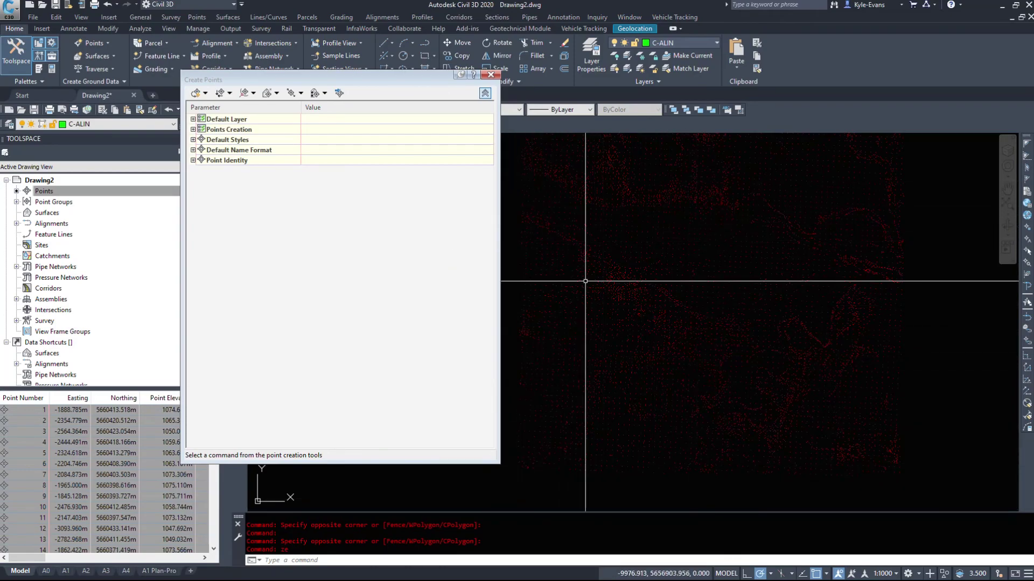
Set the Geolocation online map background to Map Aerial
click(636, 29)
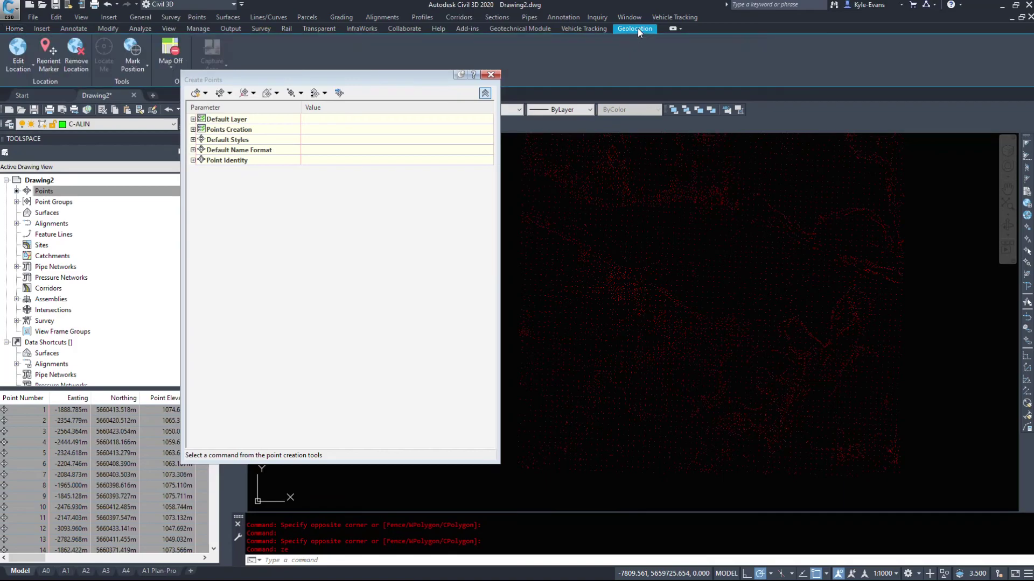
click(170, 63)
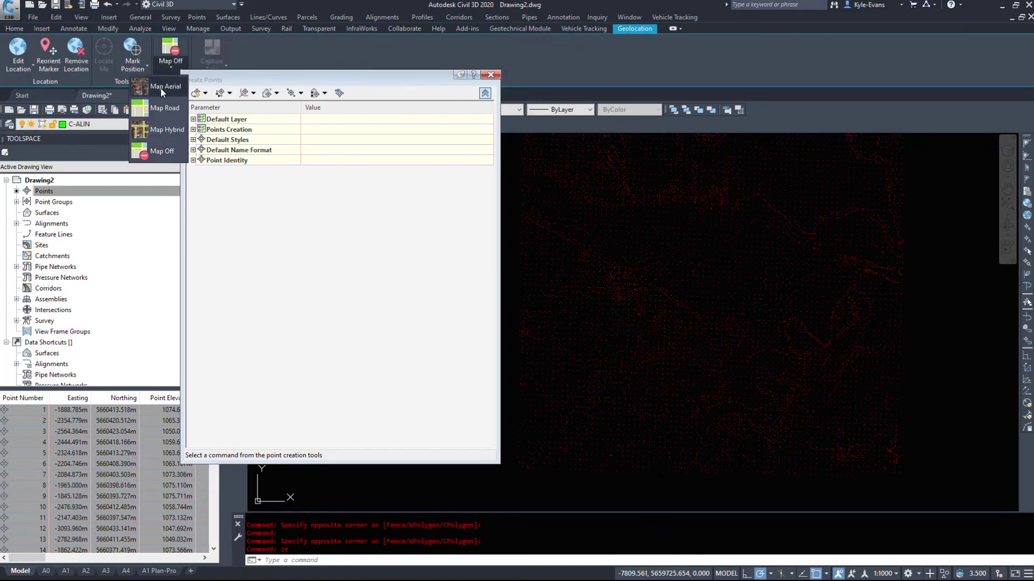
click(161, 88)
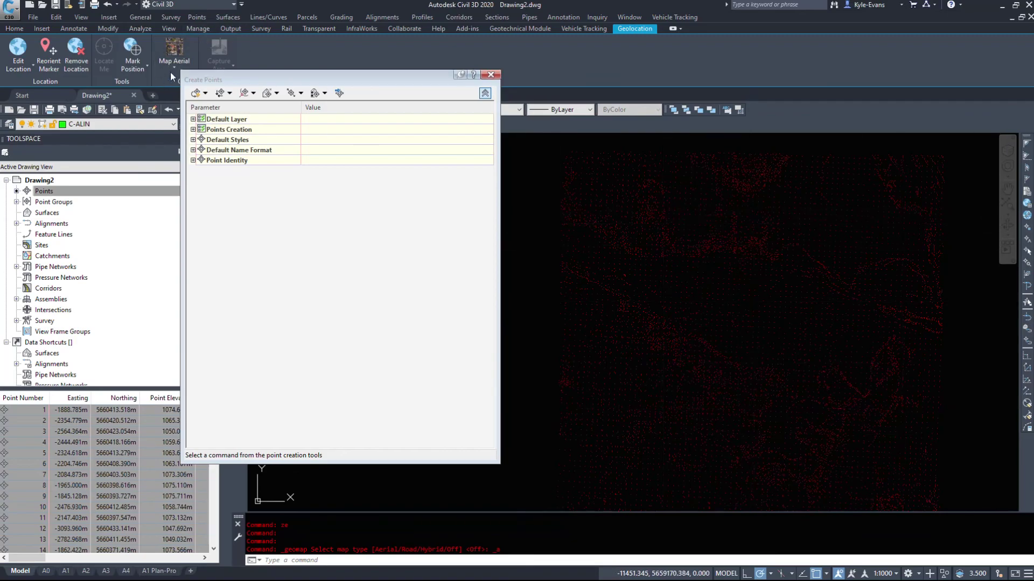
scroll(790, 364, down, 3)
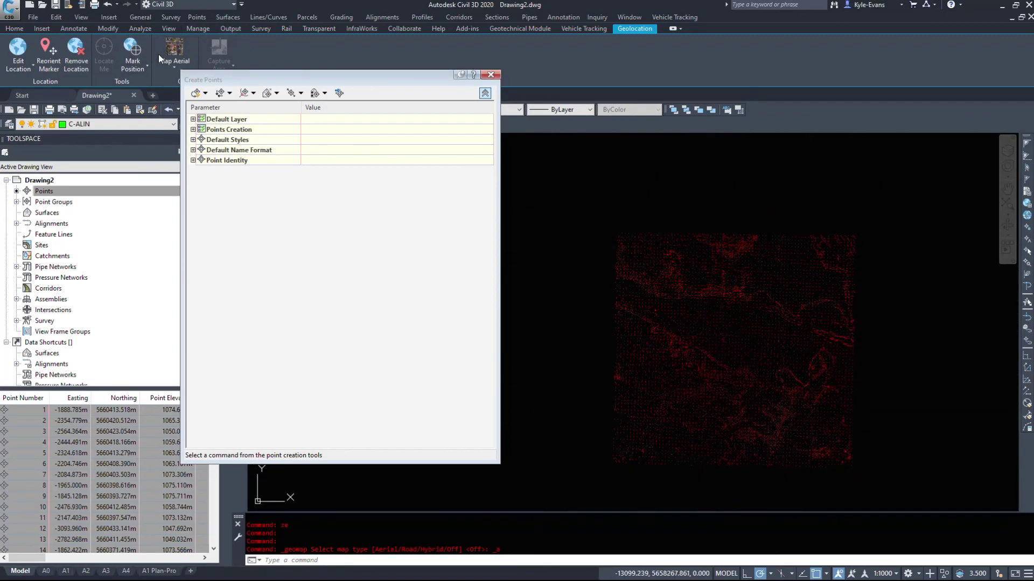
Close Create Points, try the Map Road background, then return to Map Aerial
click(487, 76)
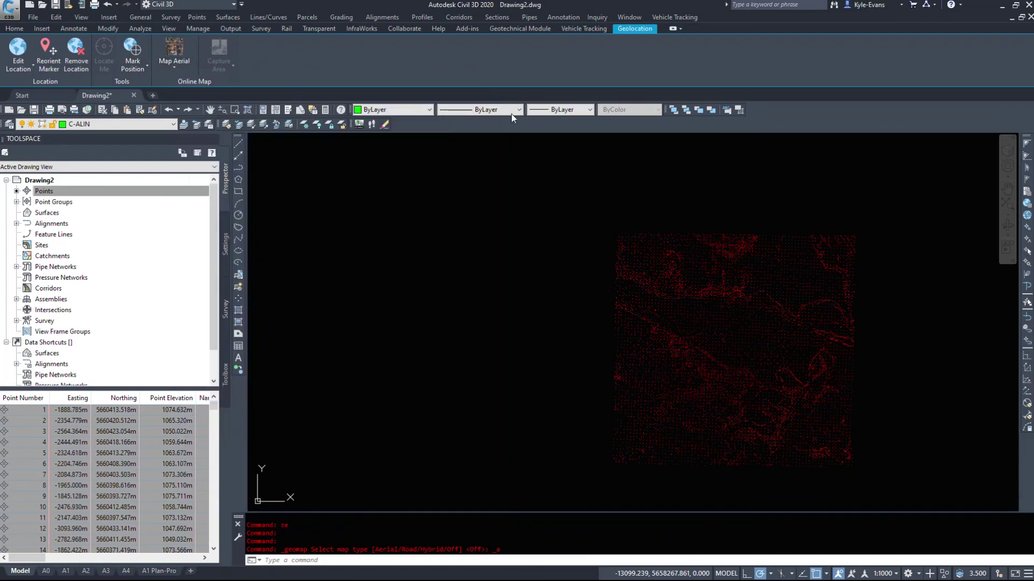
click(174, 62)
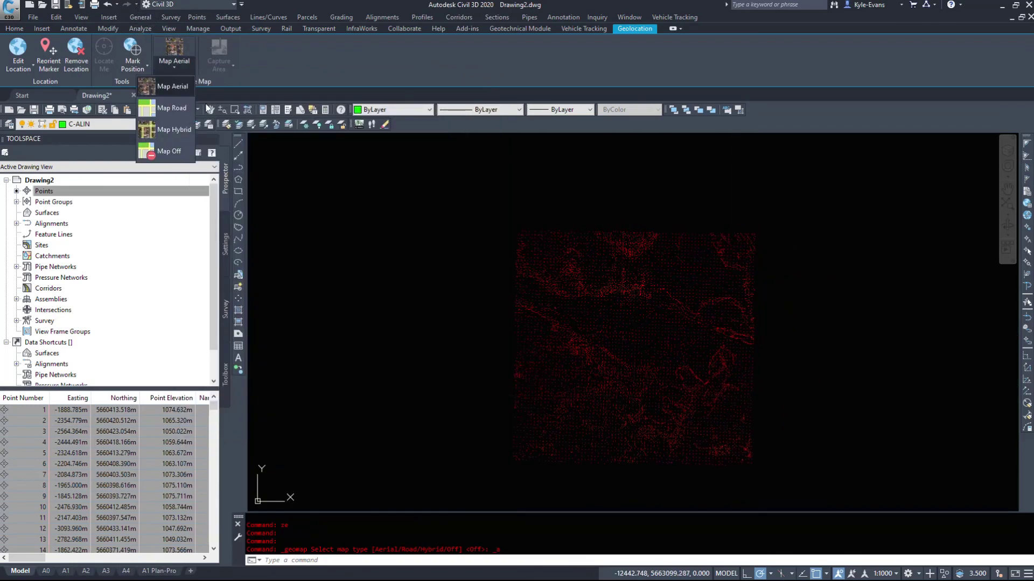
click(179, 111)
click(173, 63)
click(189, 85)
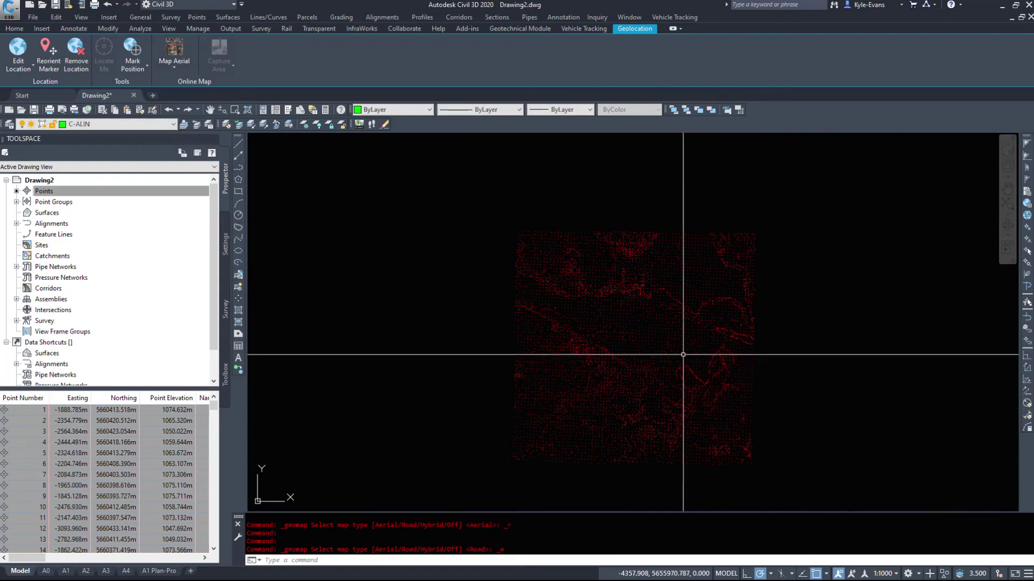
mouse_move(654, 356)
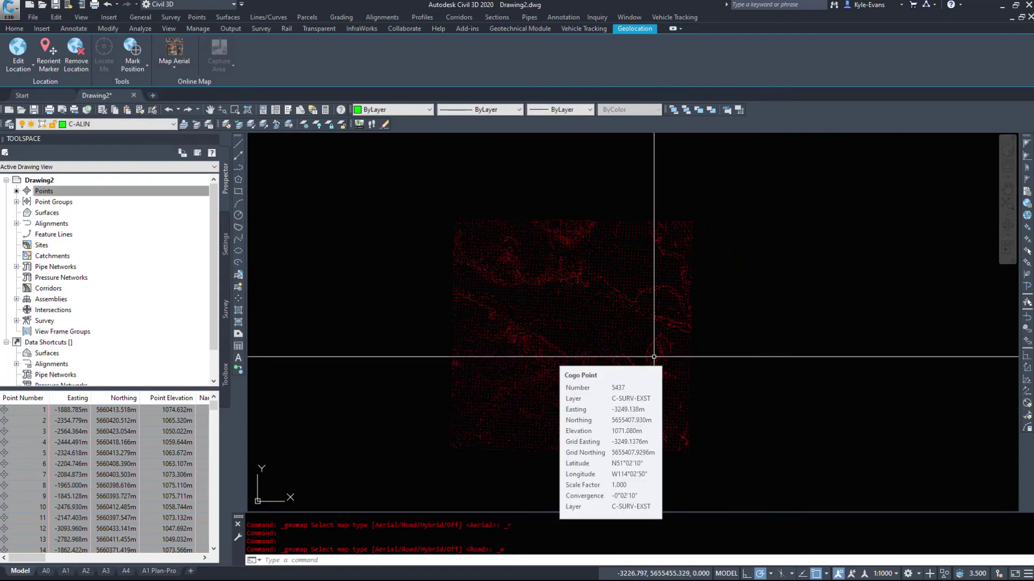
scroll(550, 392, down, 2)
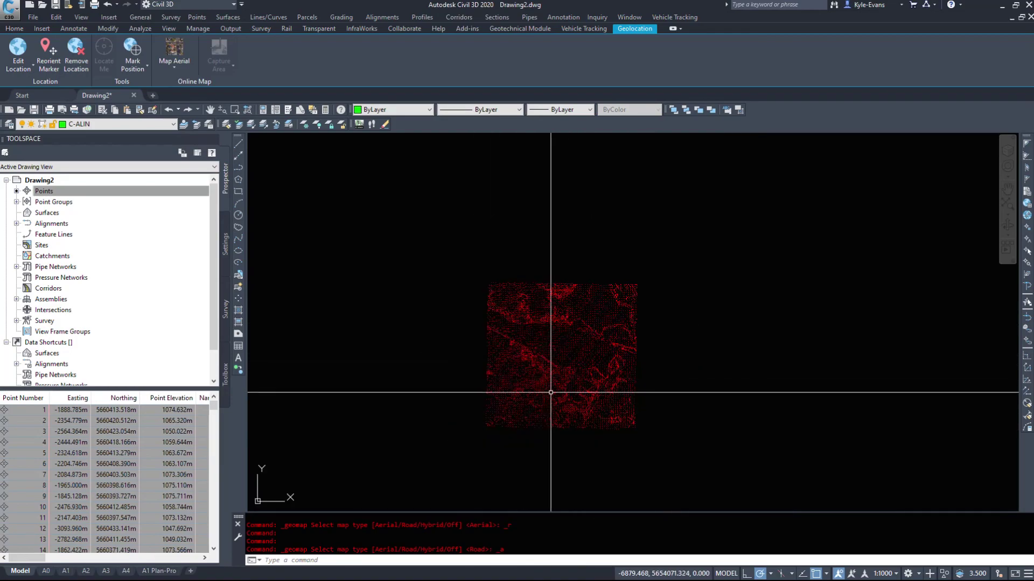